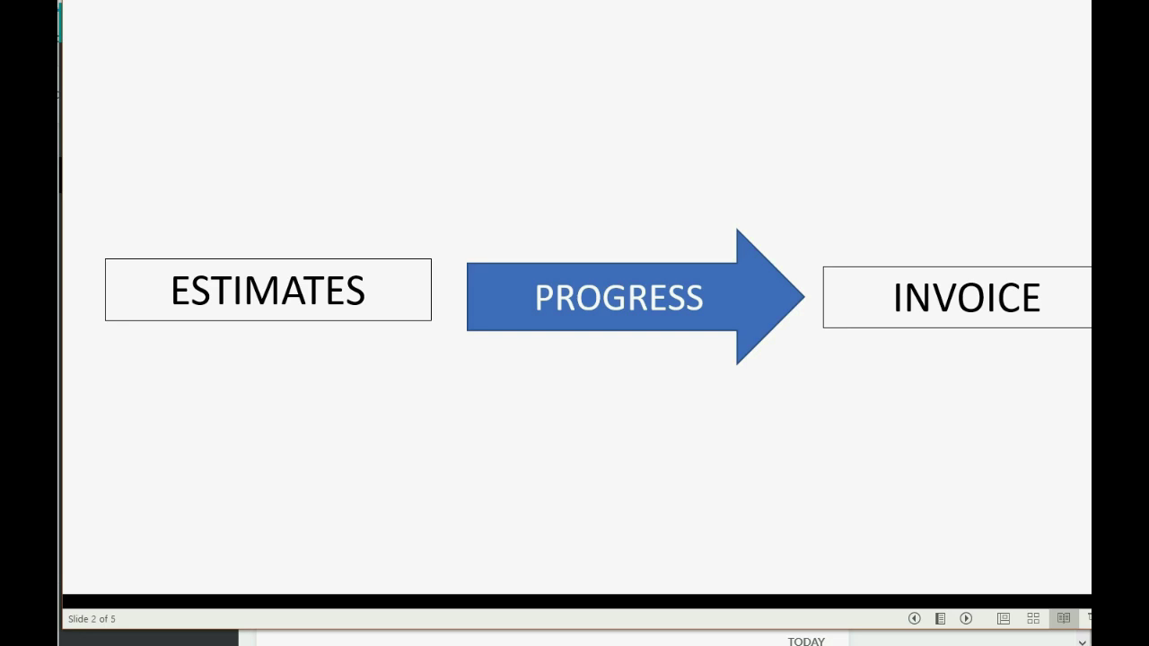
pyautogui.press('Right')
pyautogui.press('Right')
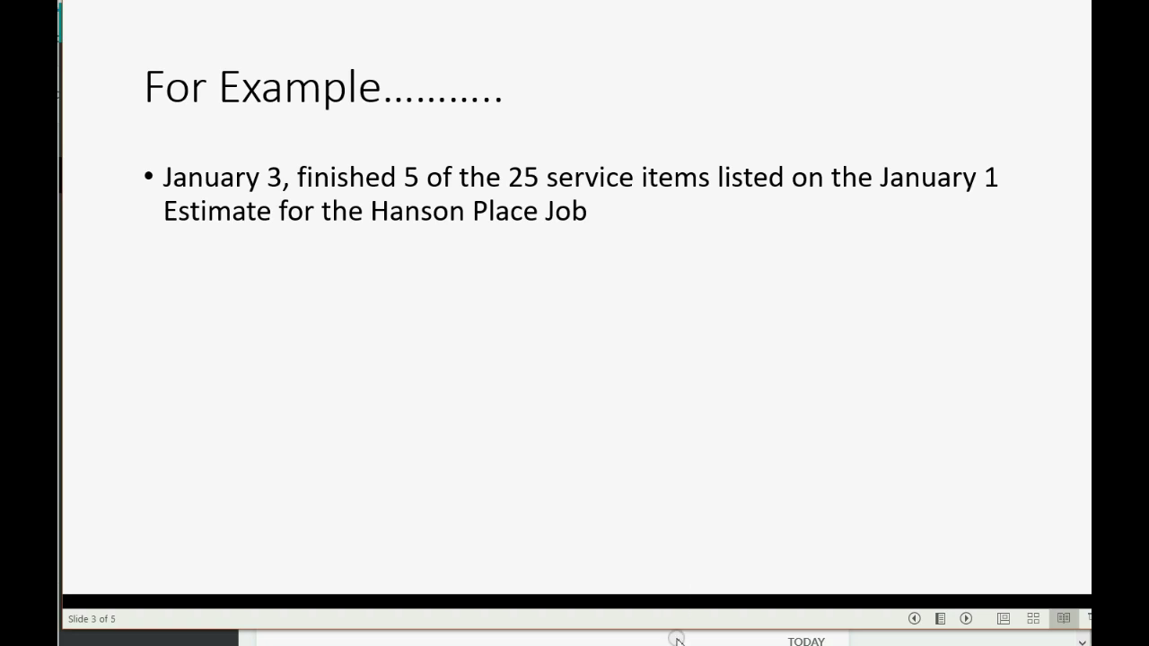
# - Switch to QuickBooks and start a new invoice
pyautogui.hotkey('alt', 'Tab')
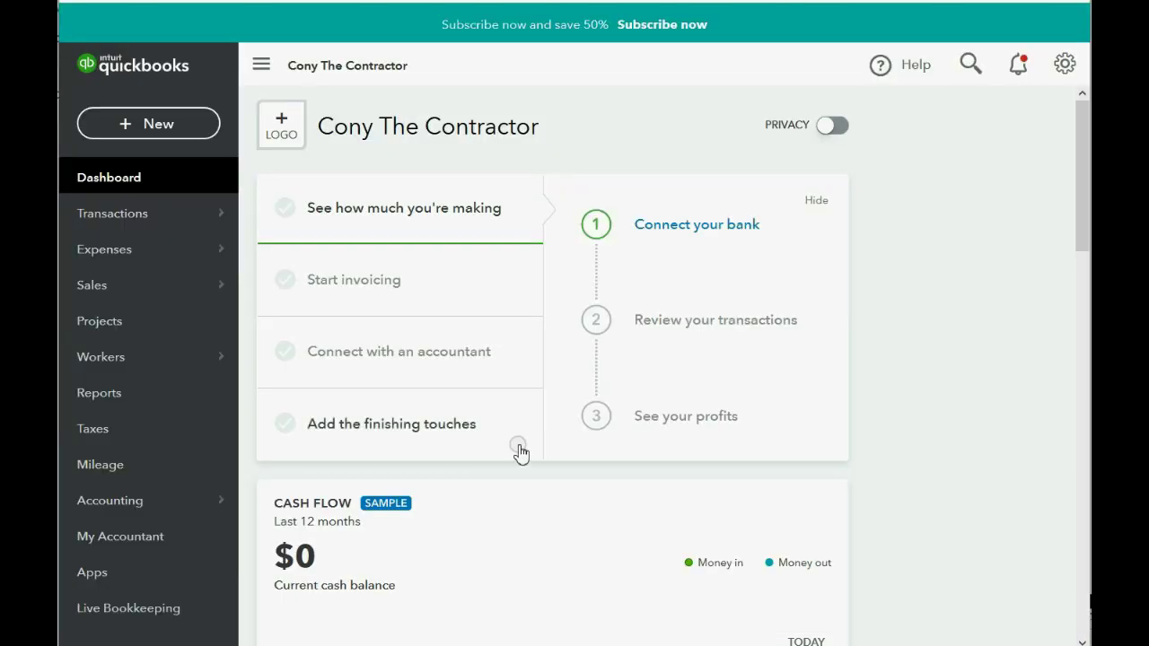
pyautogui.click(146, 124)
pyautogui.click(123, 235)
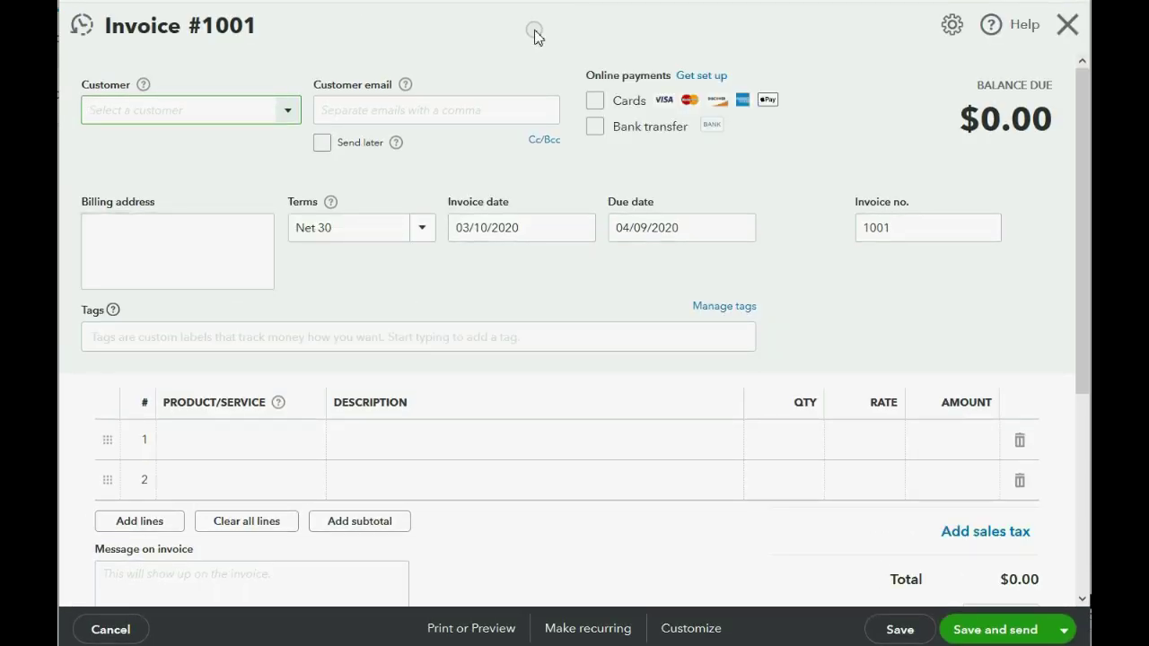
pyautogui.moveTo(258, 26); pyautogui.dragTo(187, 26)
pyautogui.click(908, 225)
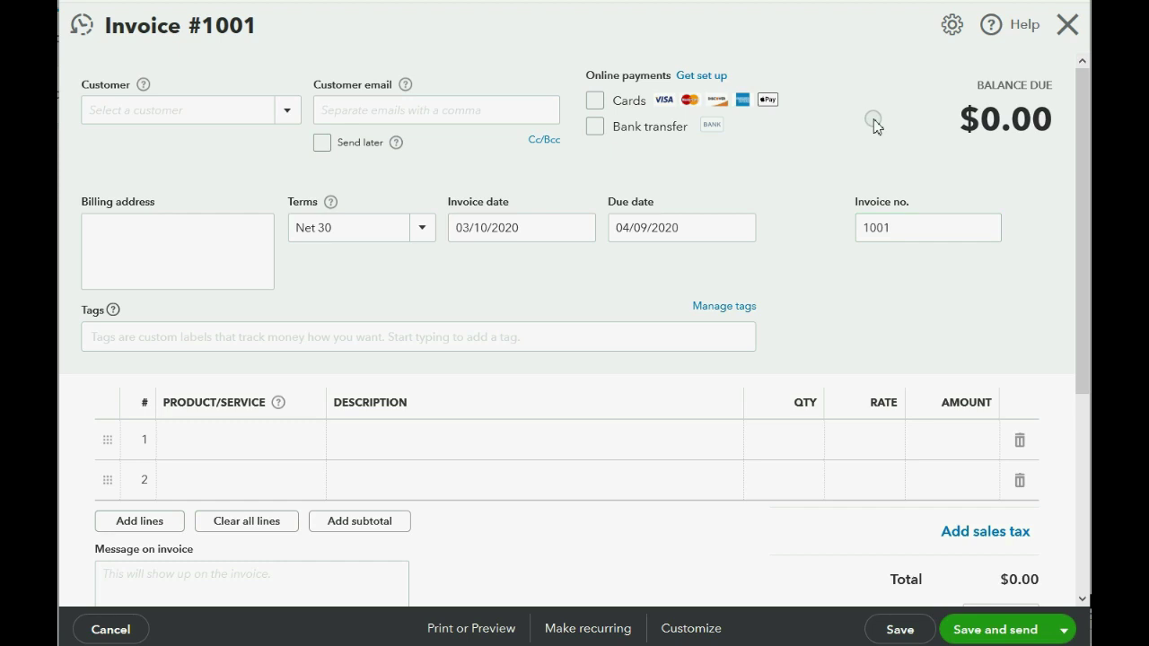
# - Select Brown Company's Hanson Place sub-customer as the invoice customer
pyautogui.click(296, 115)
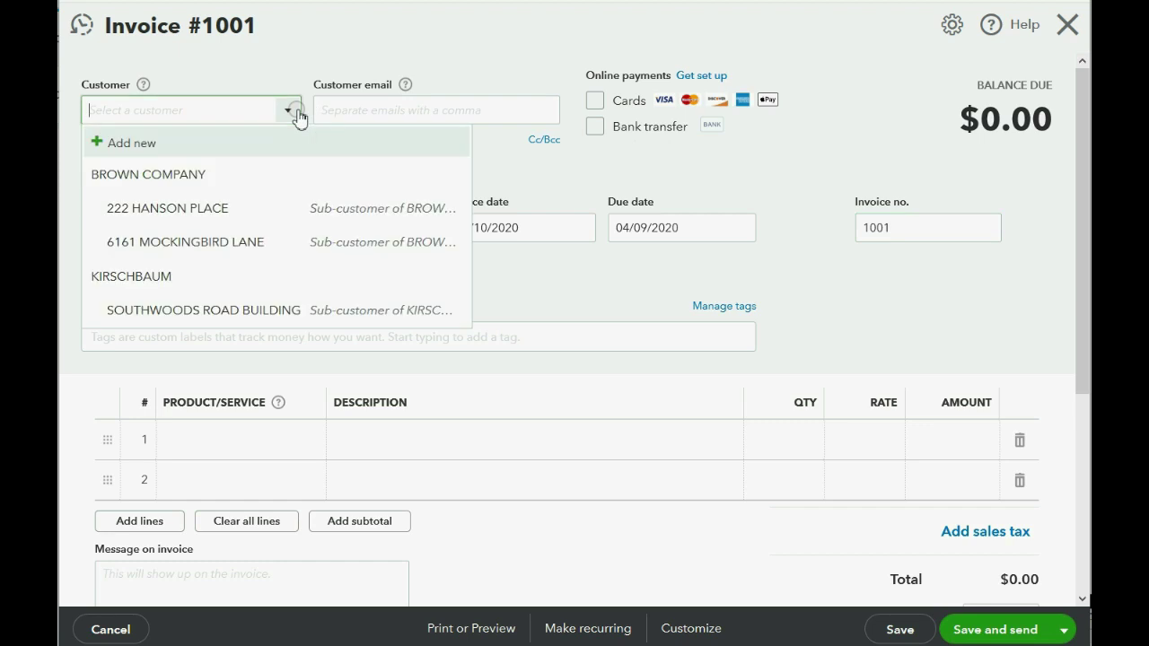
pyautogui.click(224, 211)
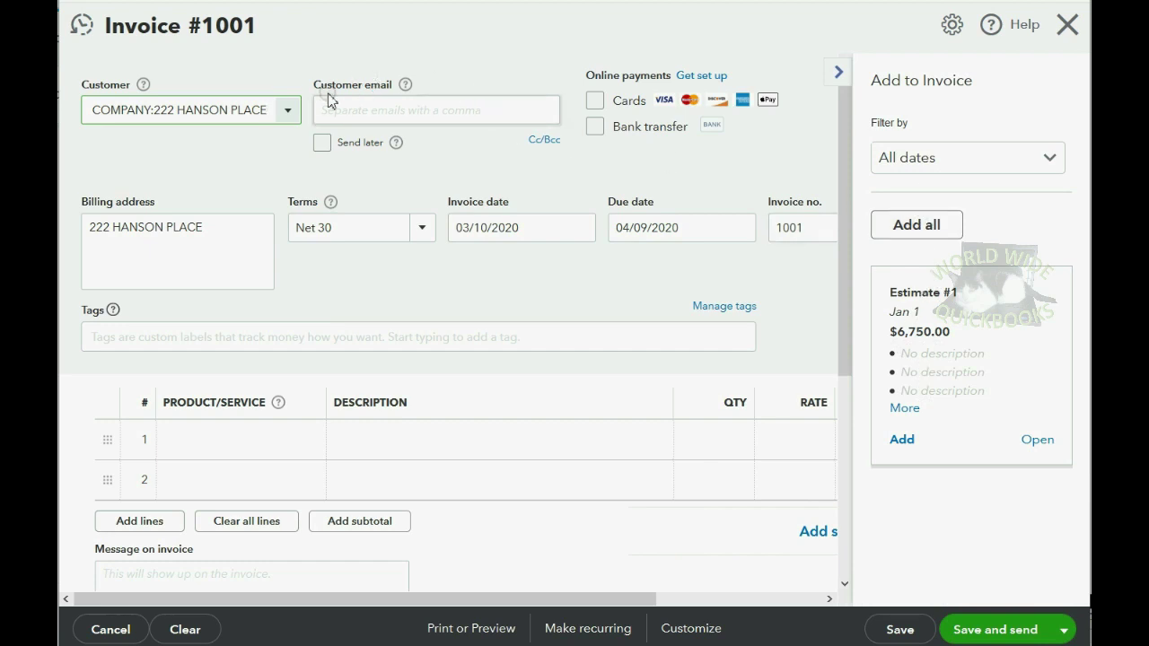
pyautogui.click(288, 115)
pyautogui.click(286, 116)
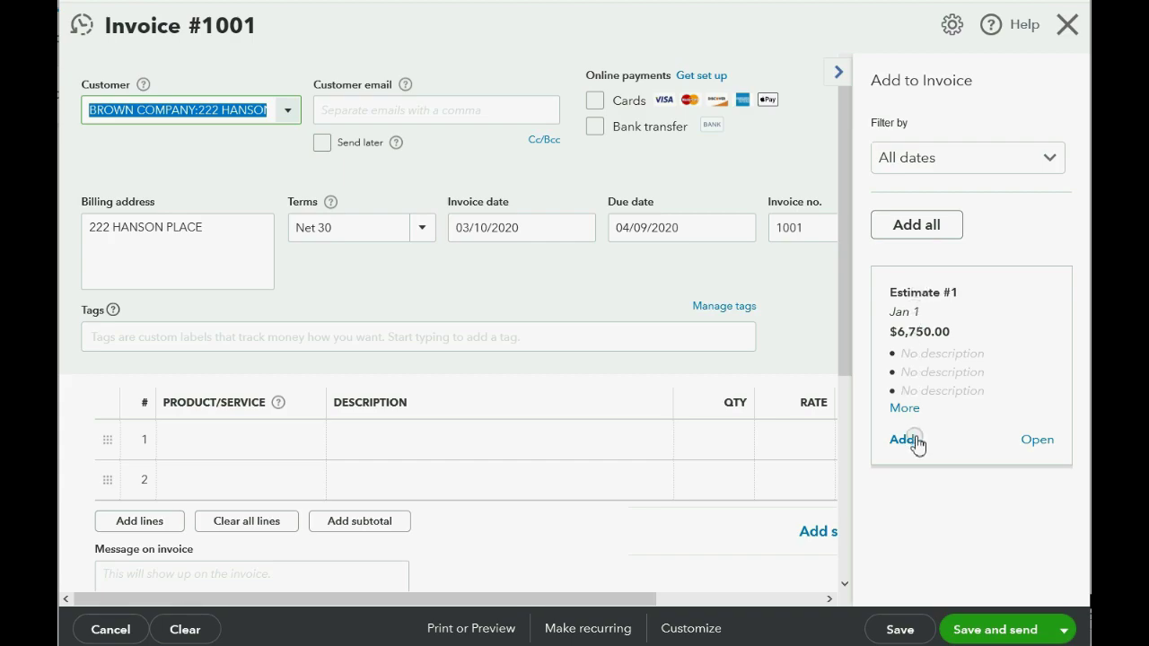
# - Add Estimate #1 to the invoice, billing 20% of each estimate line
pyautogui.click(911, 442)
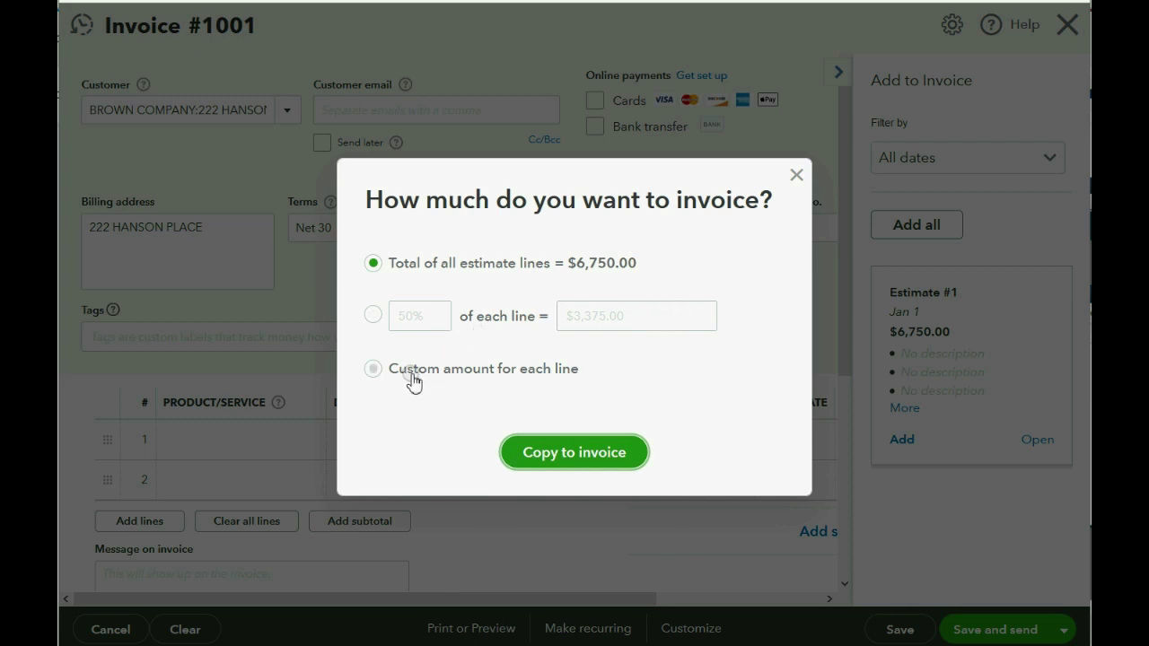
pyautogui.click(373, 315)
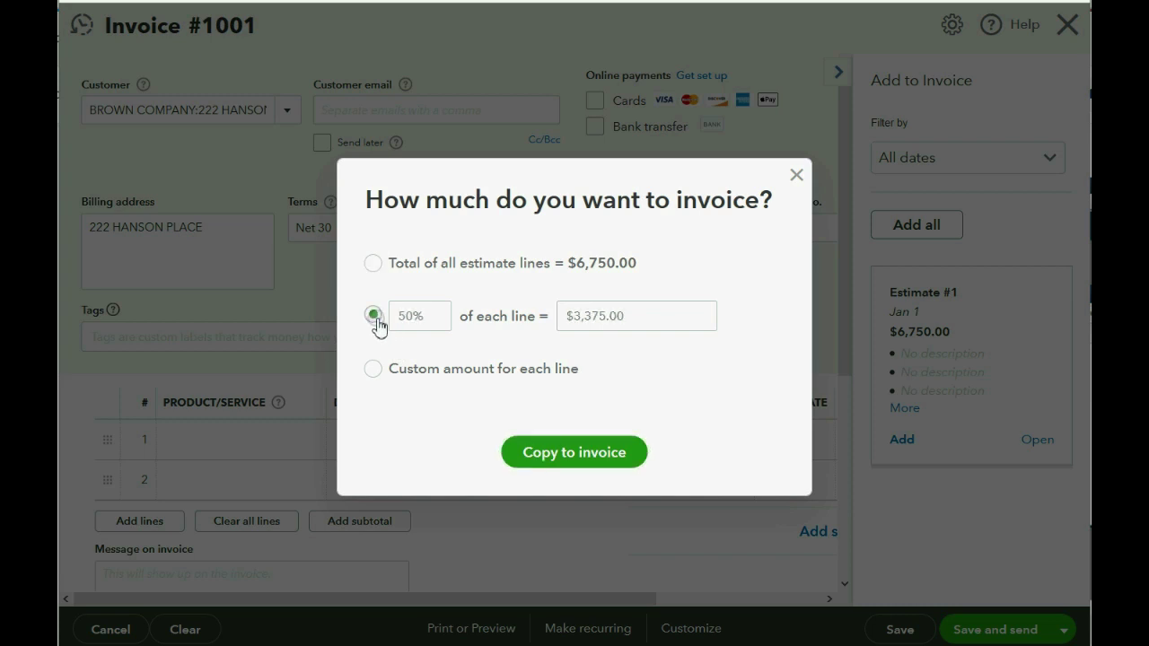
pyautogui.moveTo(406, 315); pyautogui.dragTo(401, 318)
pyautogui.write('2')
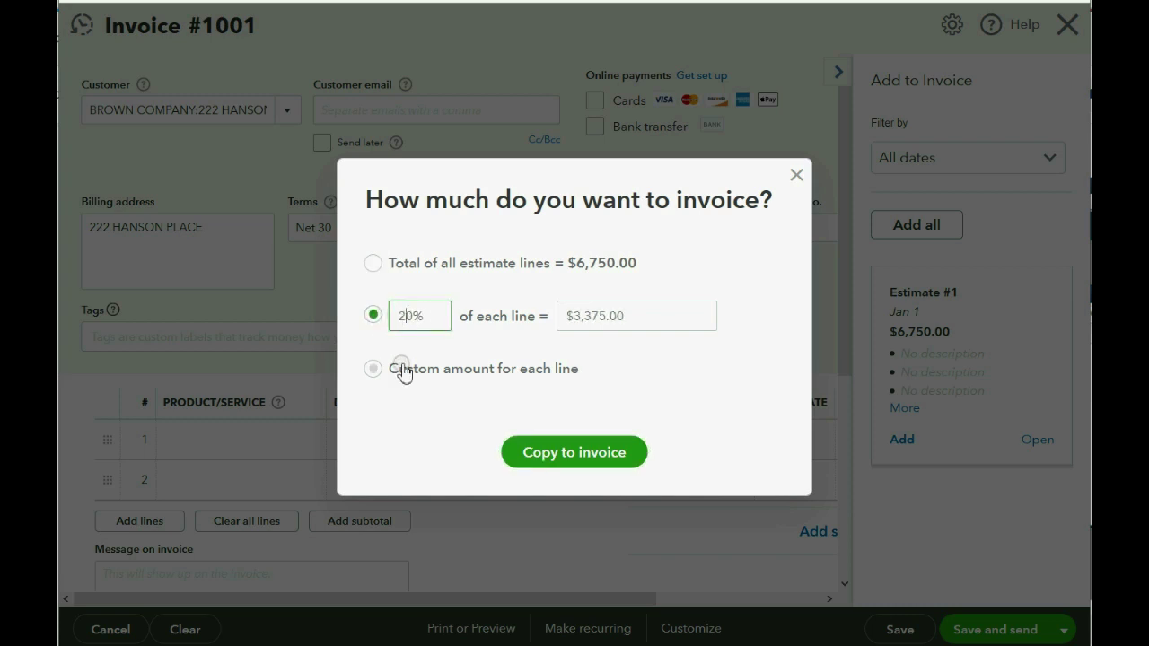
pyautogui.press('Tab')
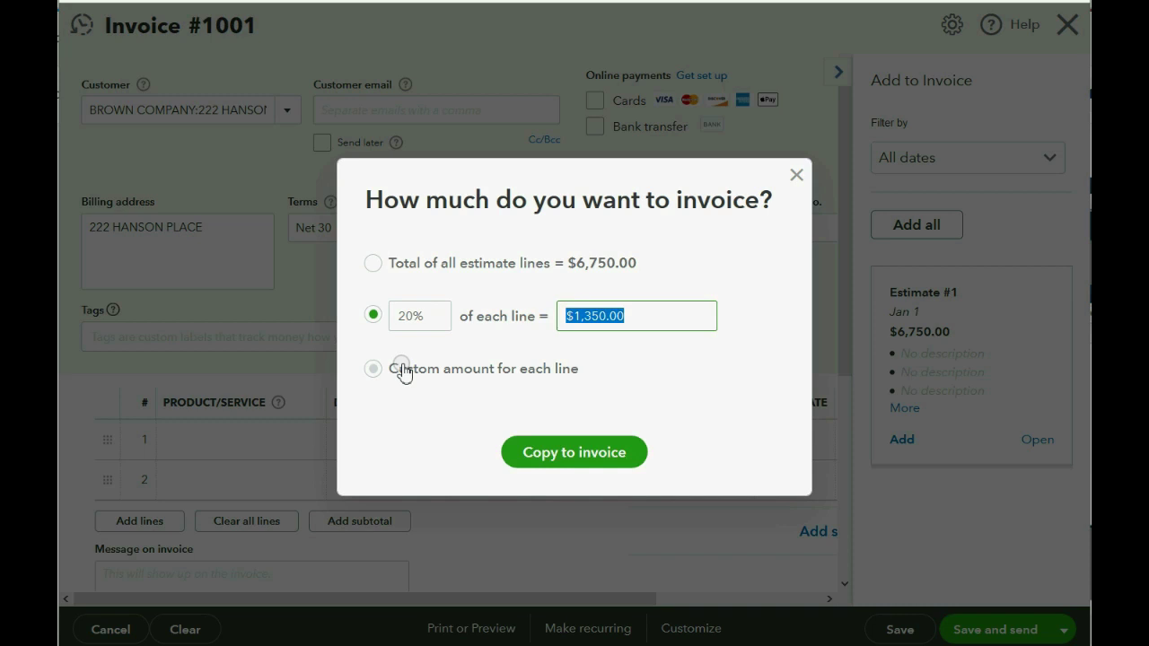
pyautogui.click(564, 454)
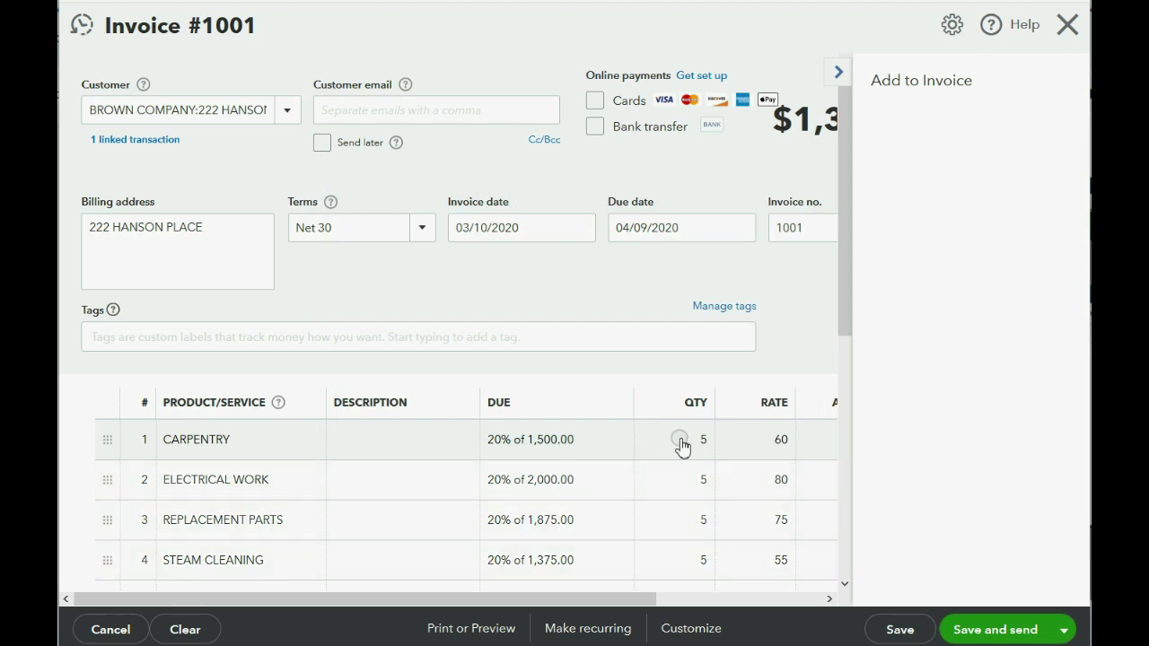
# - Set the invoice date to 01/03/2020
pyautogui.scroll(-2, 741, 457)
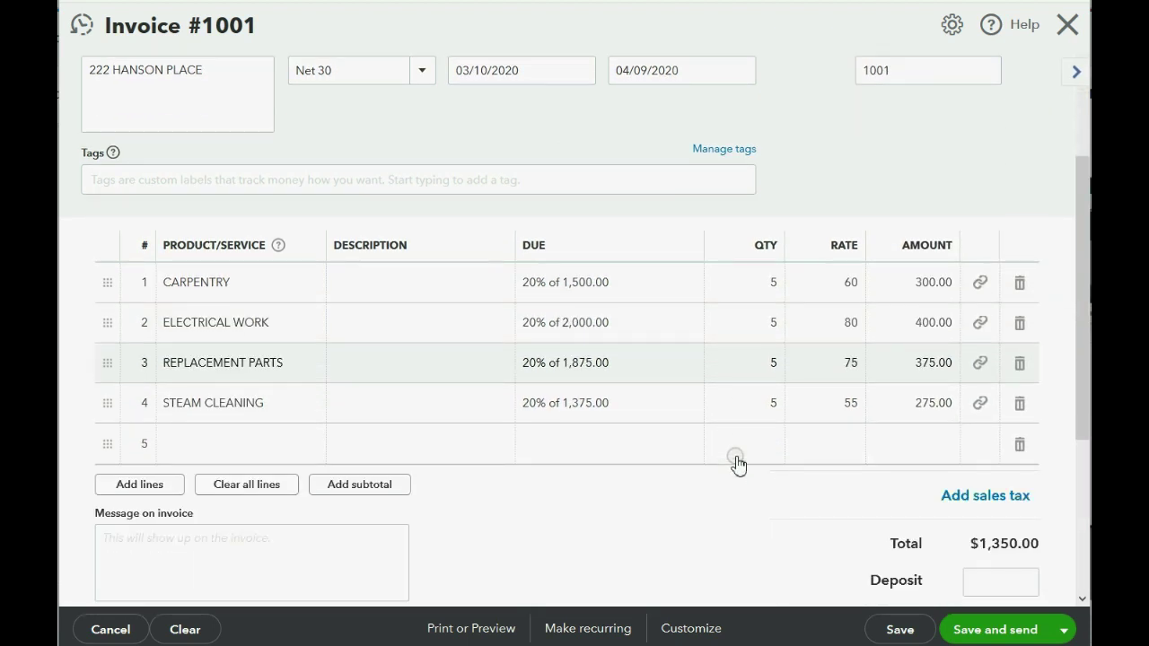
pyautogui.scroll(1, 731, 454)
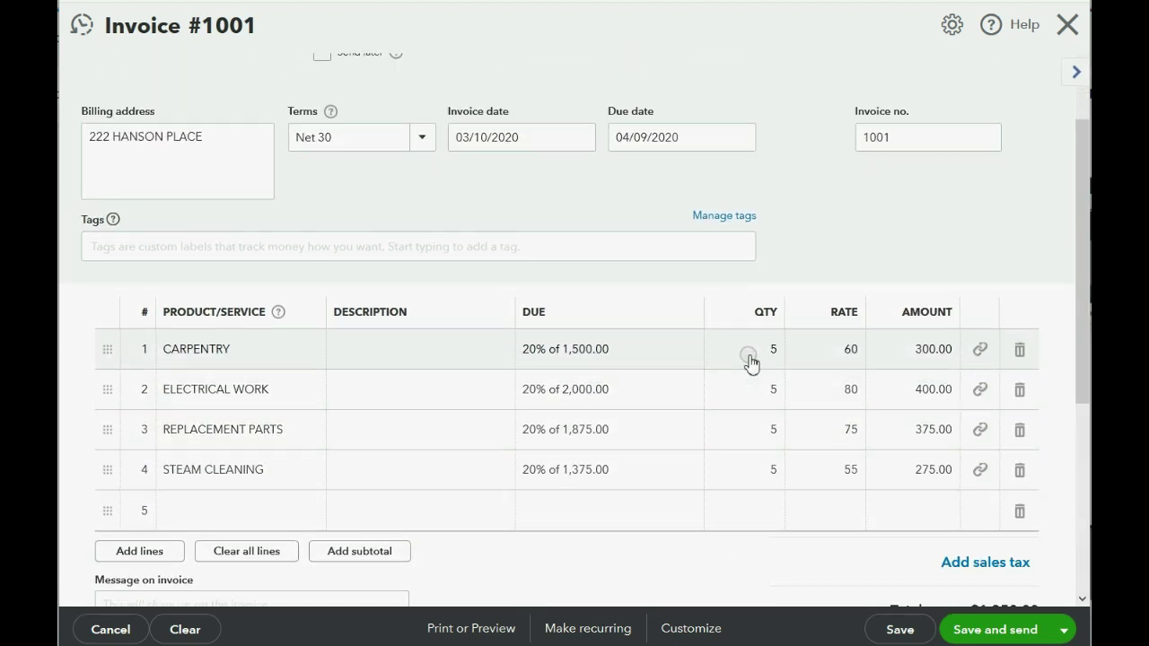
pyautogui.scroll(1, 750, 357)
pyautogui.scroll(-1, 749, 341)
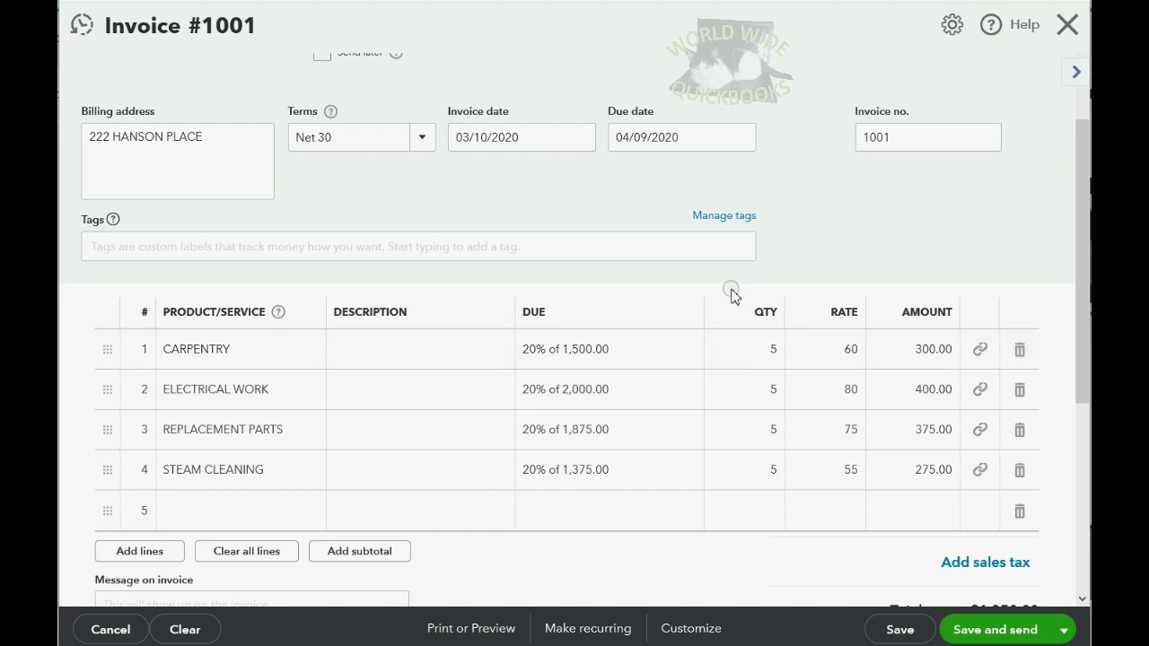
pyautogui.click(577, 137)
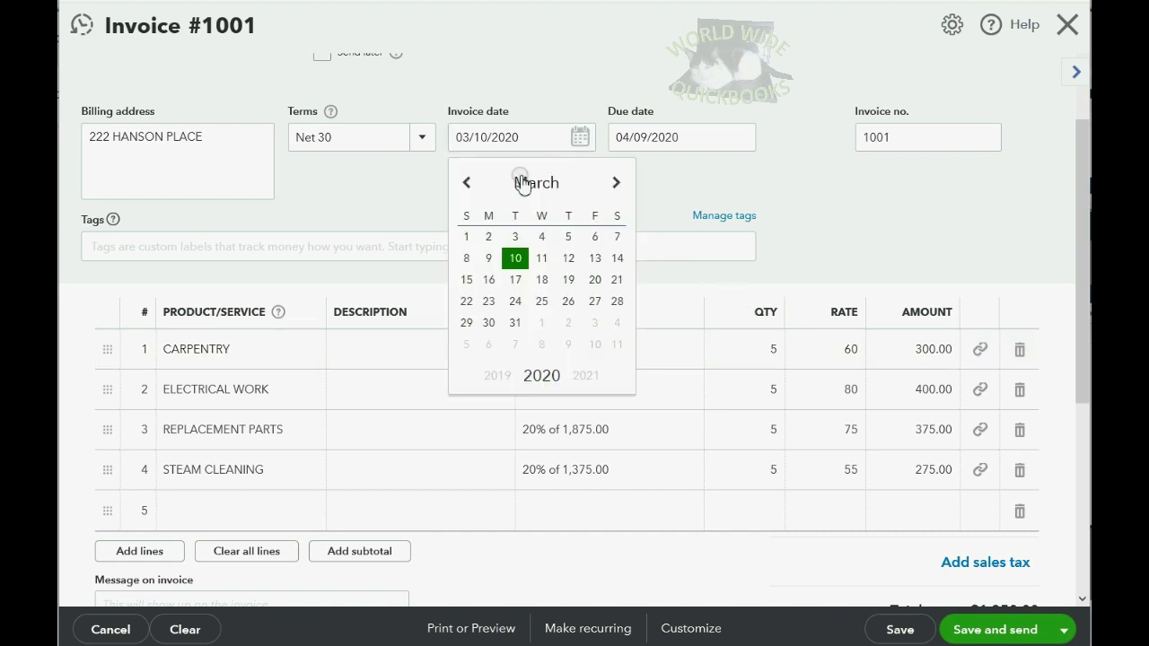
pyautogui.click(462, 184)
pyautogui.click(462, 184)
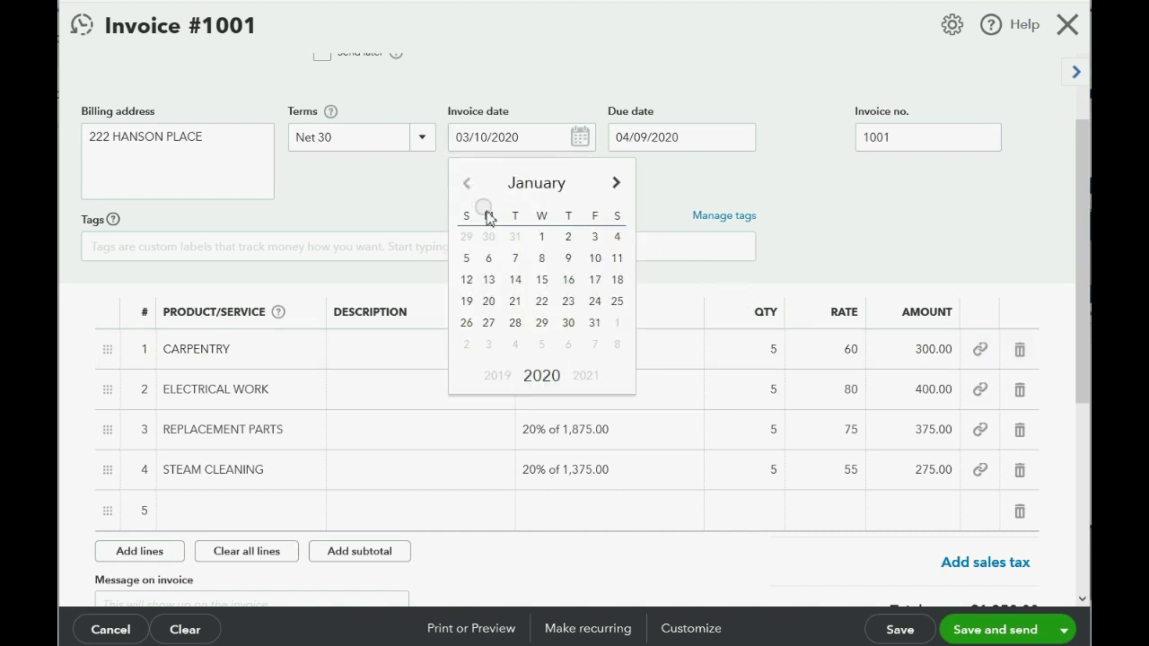
pyautogui.click(594, 238)
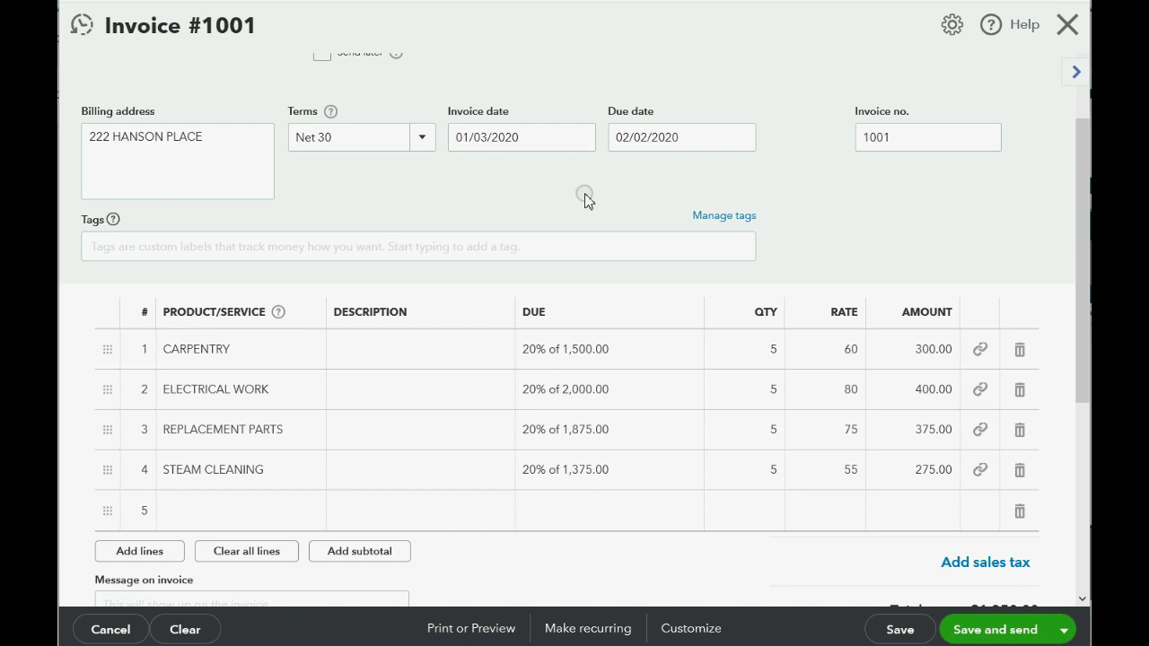
# - Save and close the progress invoice
pyautogui.click(907, 140)
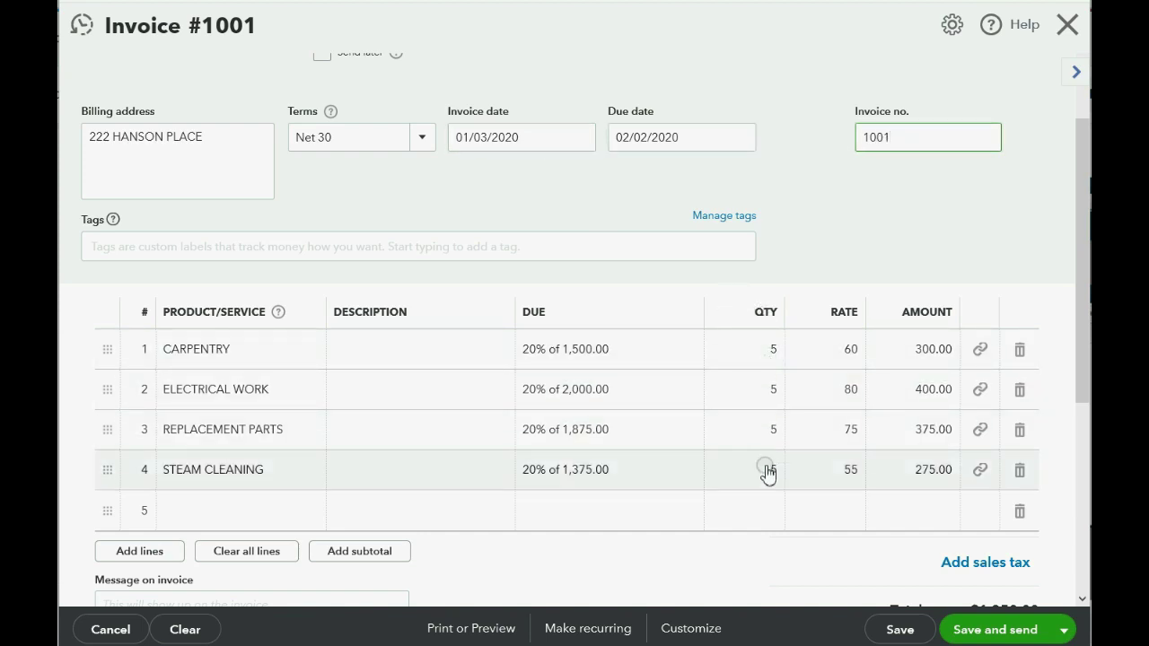
pyautogui.click(1064, 631)
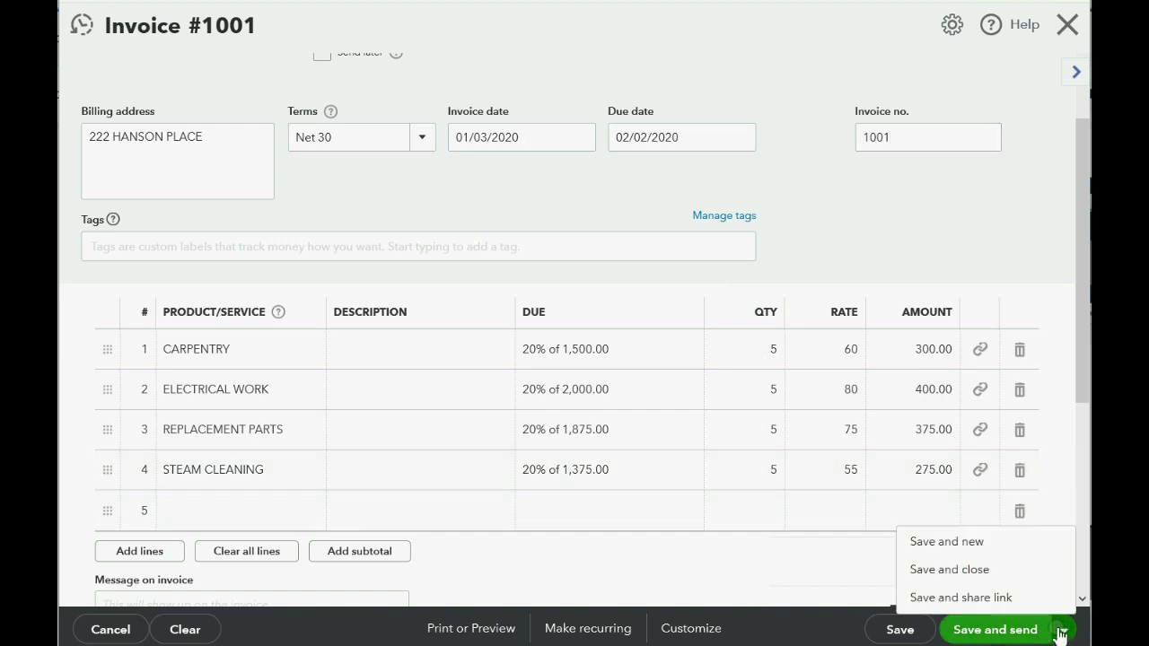
pyautogui.click(969, 571)
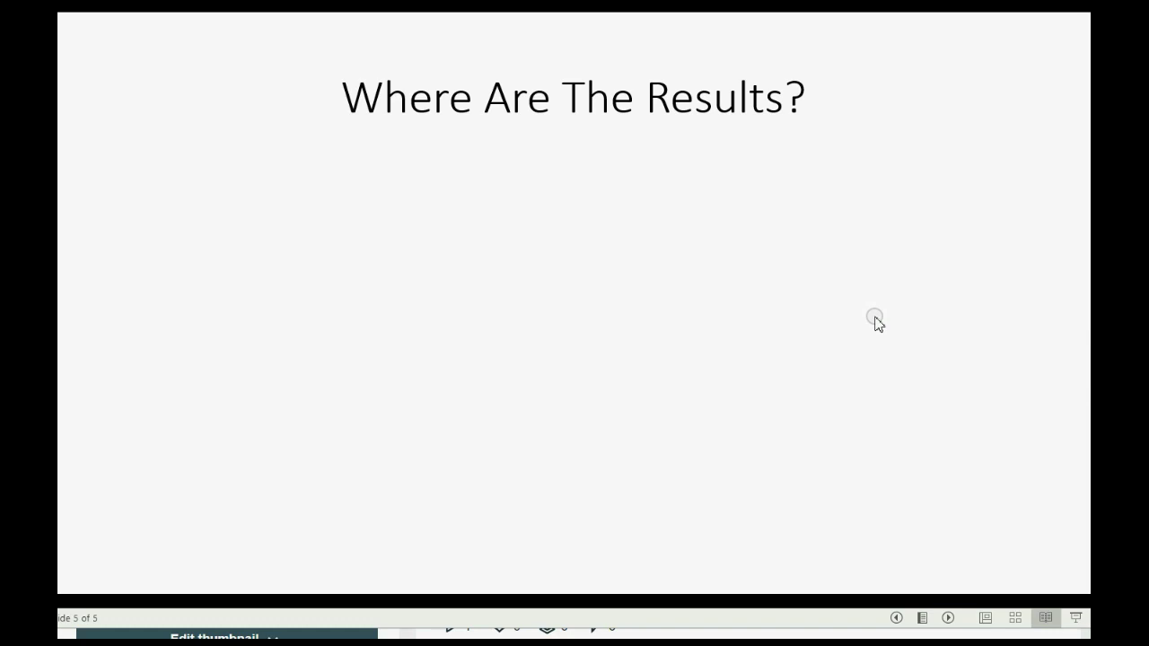
pyautogui.click(947, 618)
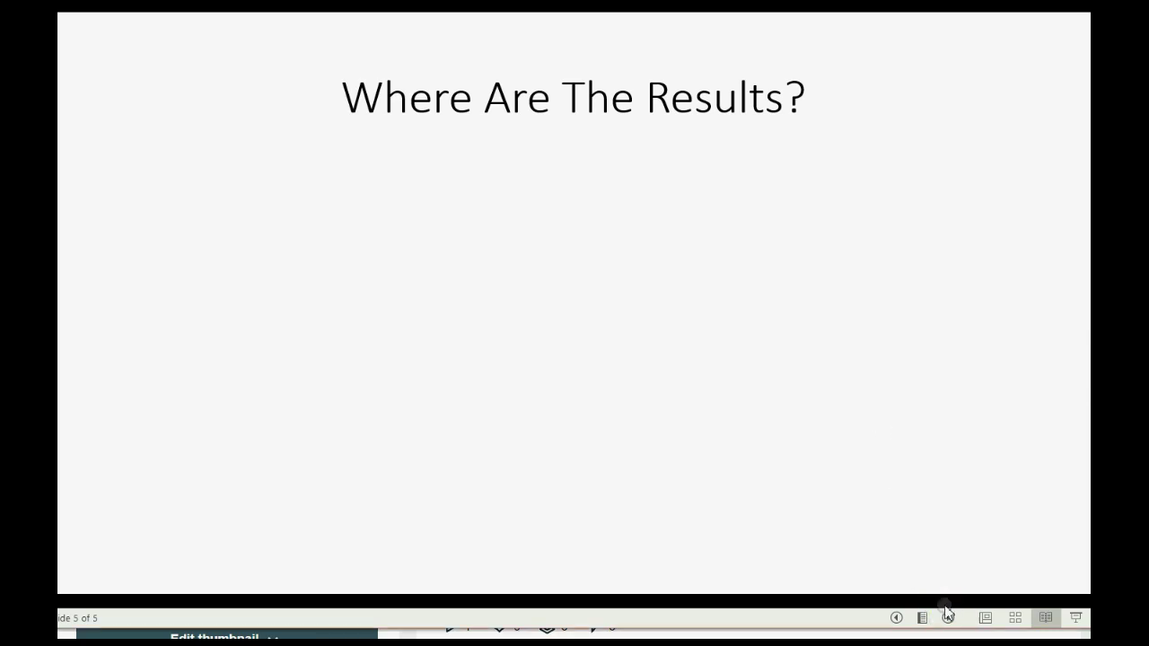
pyautogui.click(948, 616)
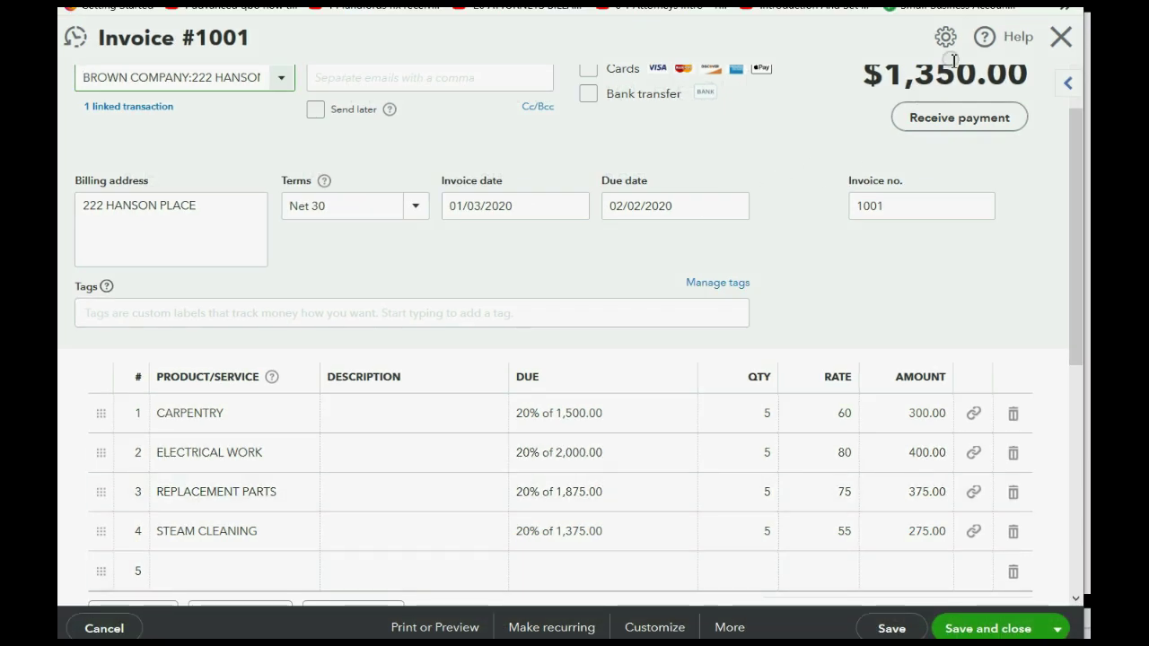
# - Close the open invoice and view the custom report Estimates & Progress Invoicing Summary by Customer, checking the Hanson Place estimate's invoiced percentage
pyautogui.click(1060, 36)
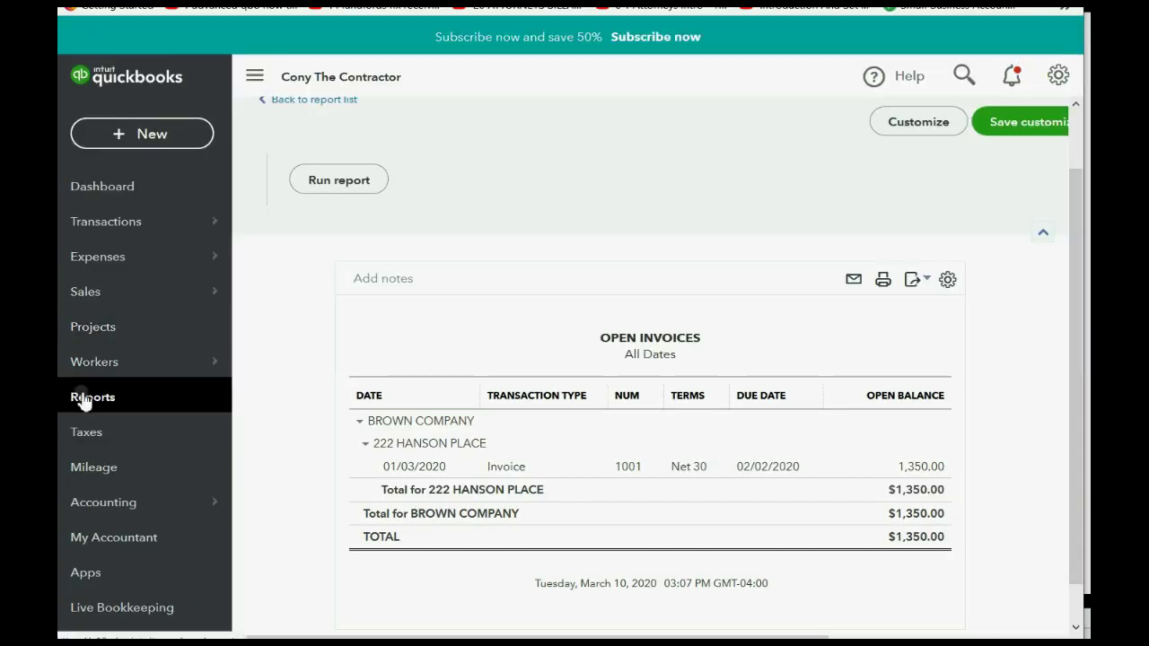
pyautogui.click(83, 399)
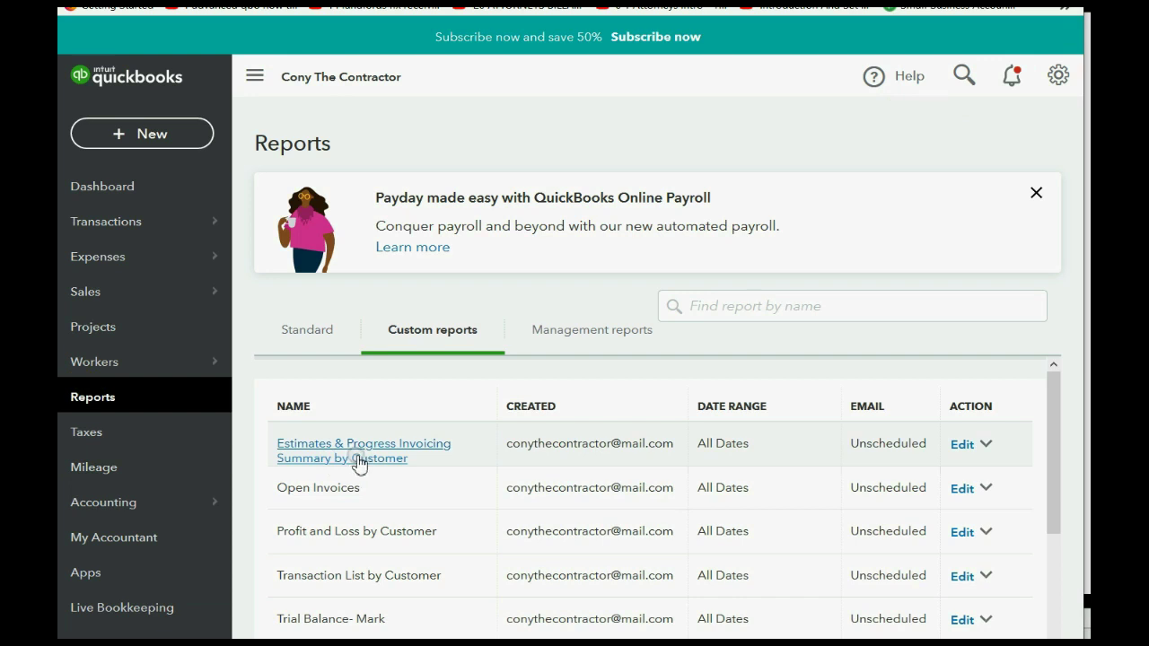
pyautogui.click(360, 459)
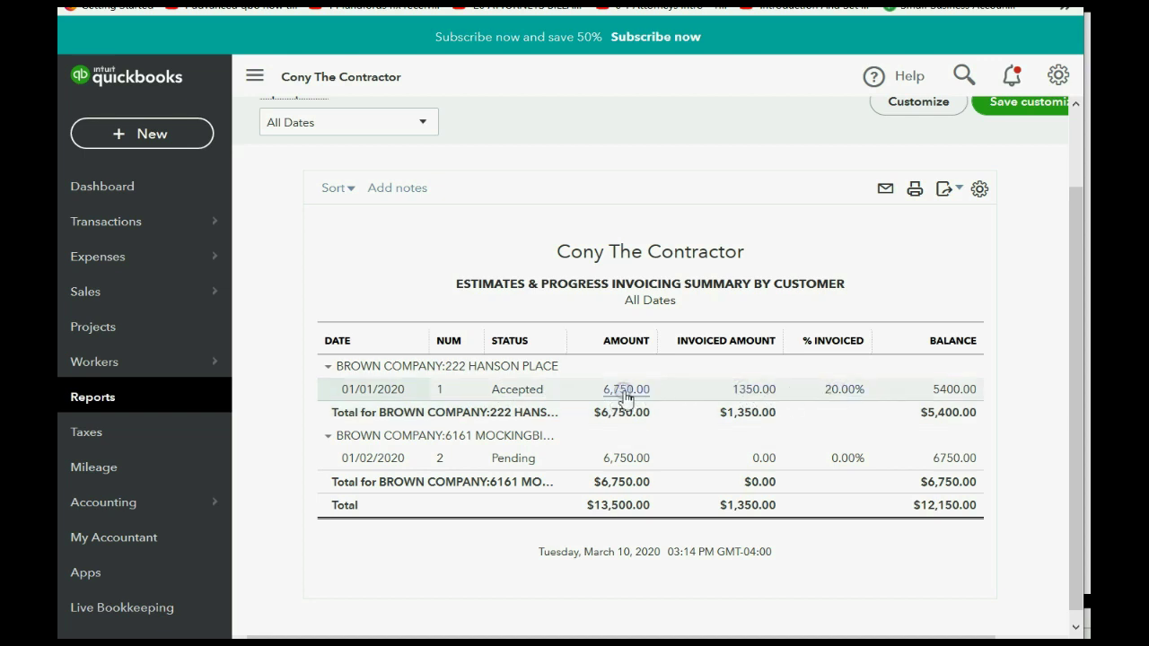
pyautogui.click(843, 392)
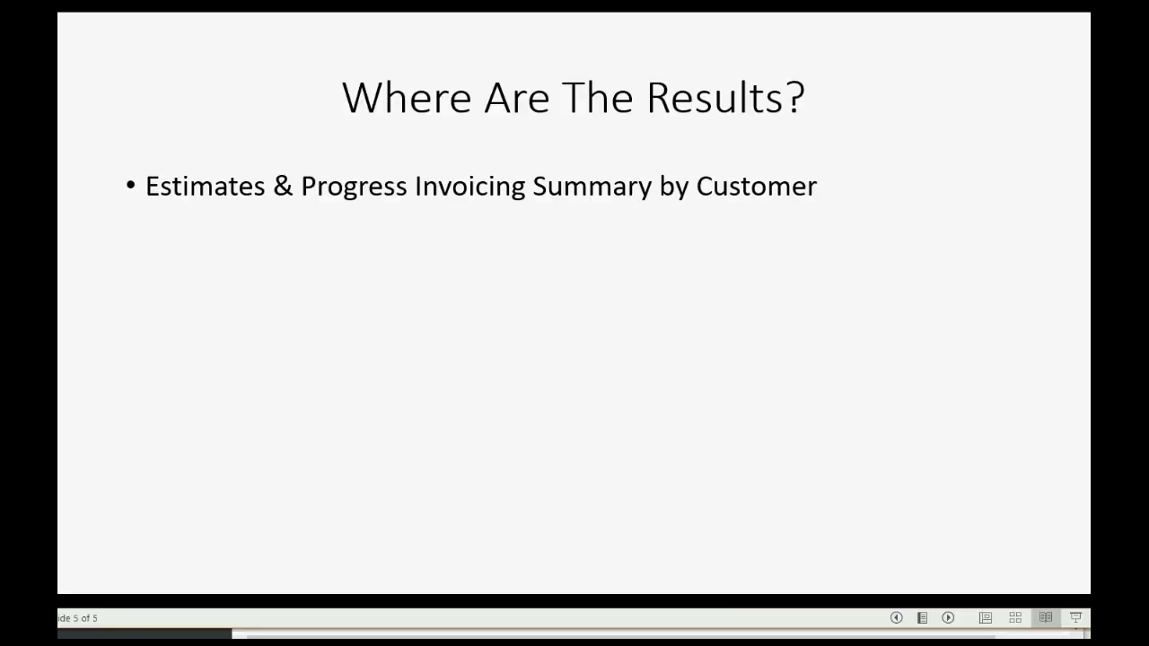
pyautogui.click(512, 493)
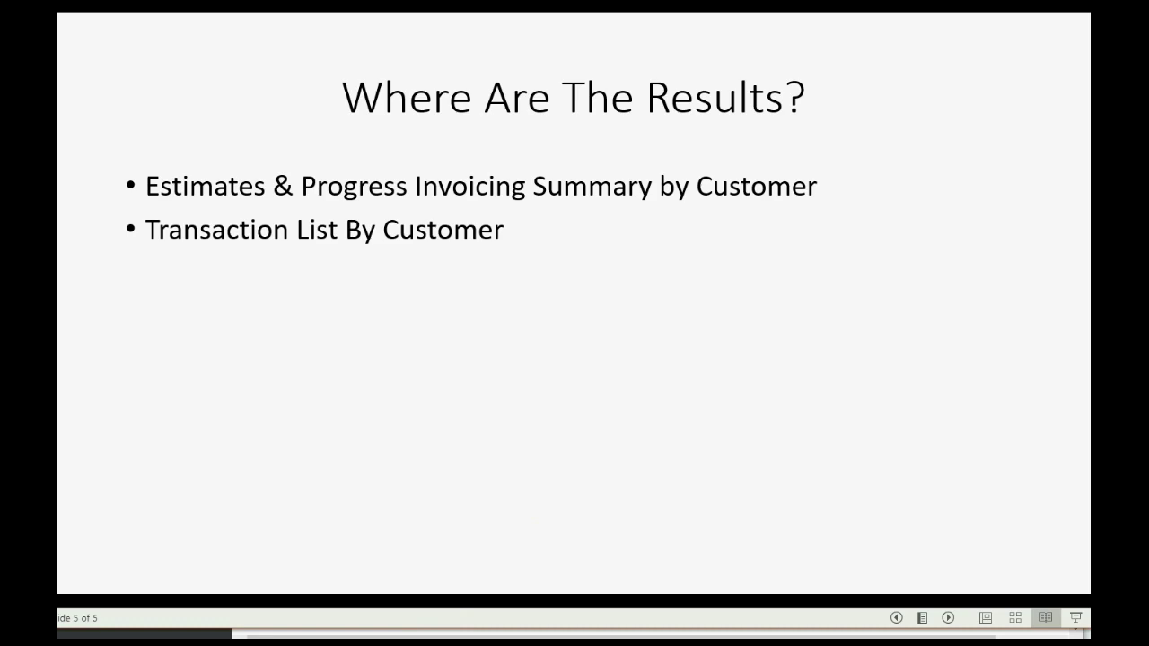
pyautogui.click(403, 577)
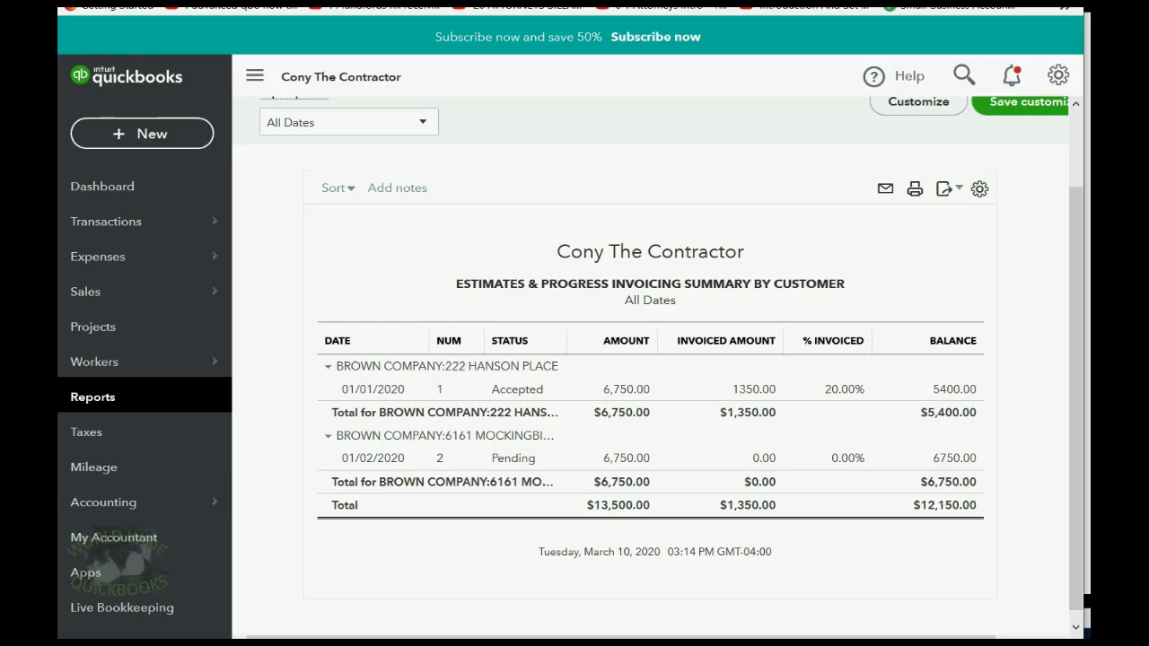
# - Open the custom Transaction List by Customer report and examine the estimate and invoice listed for the Hanson Place job
pyautogui.click(116, 397)
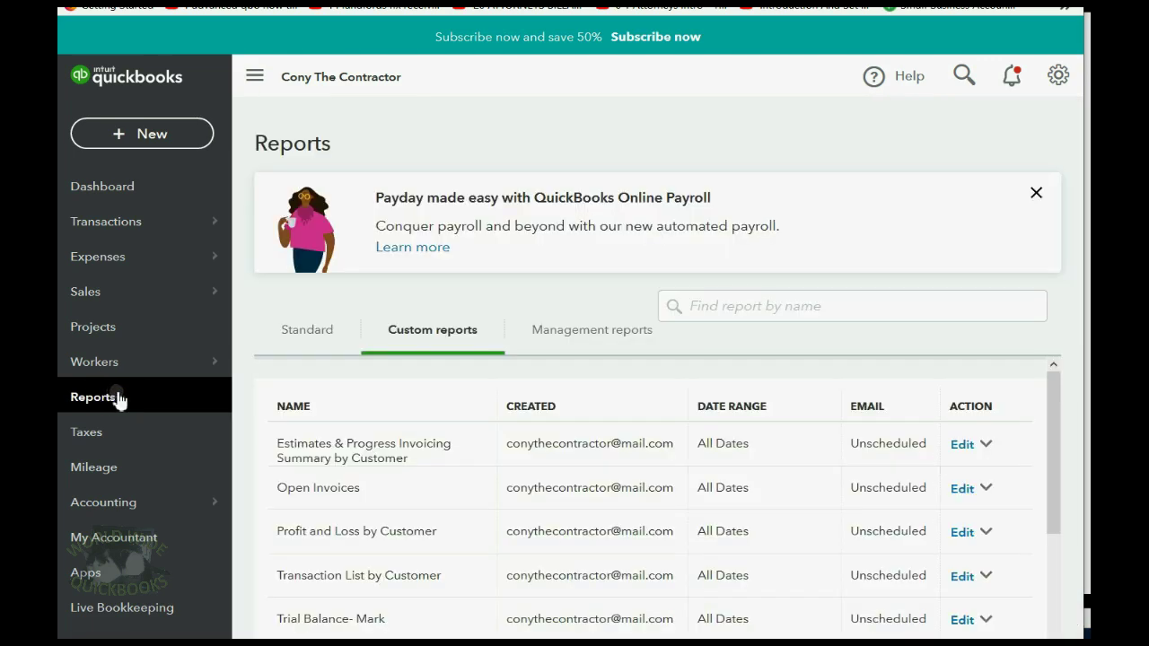
pyautogui.scroll(-3, 494, 408)
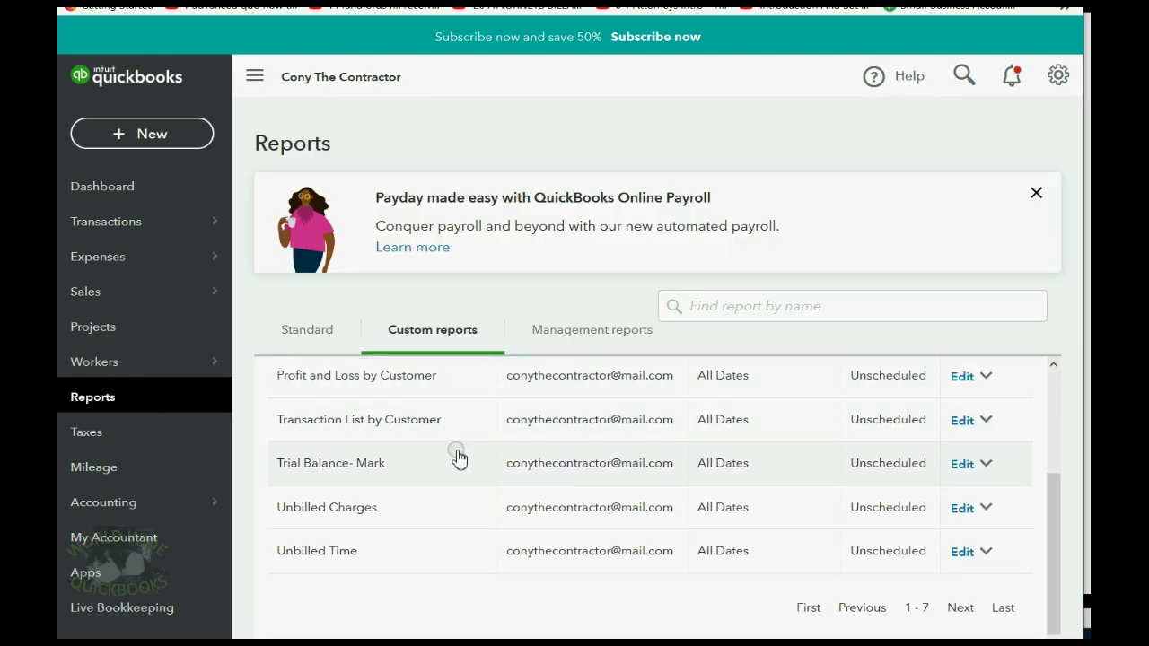
pyautogui.click(387, 420)
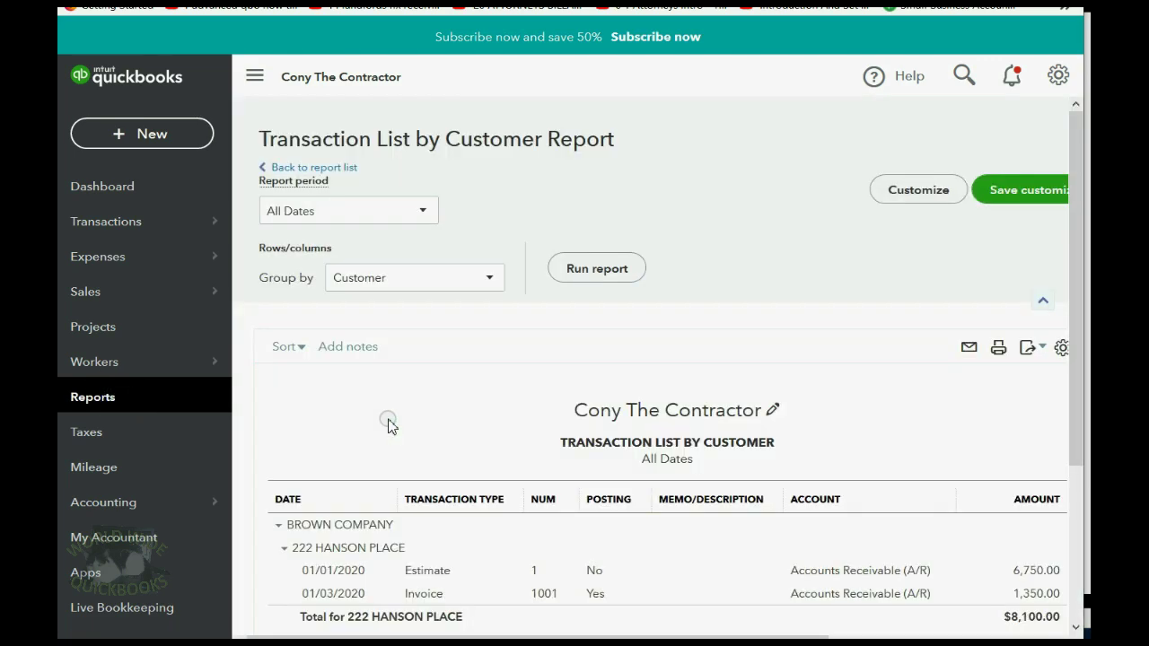
pyautogui.scroll(-2, 421, 395)
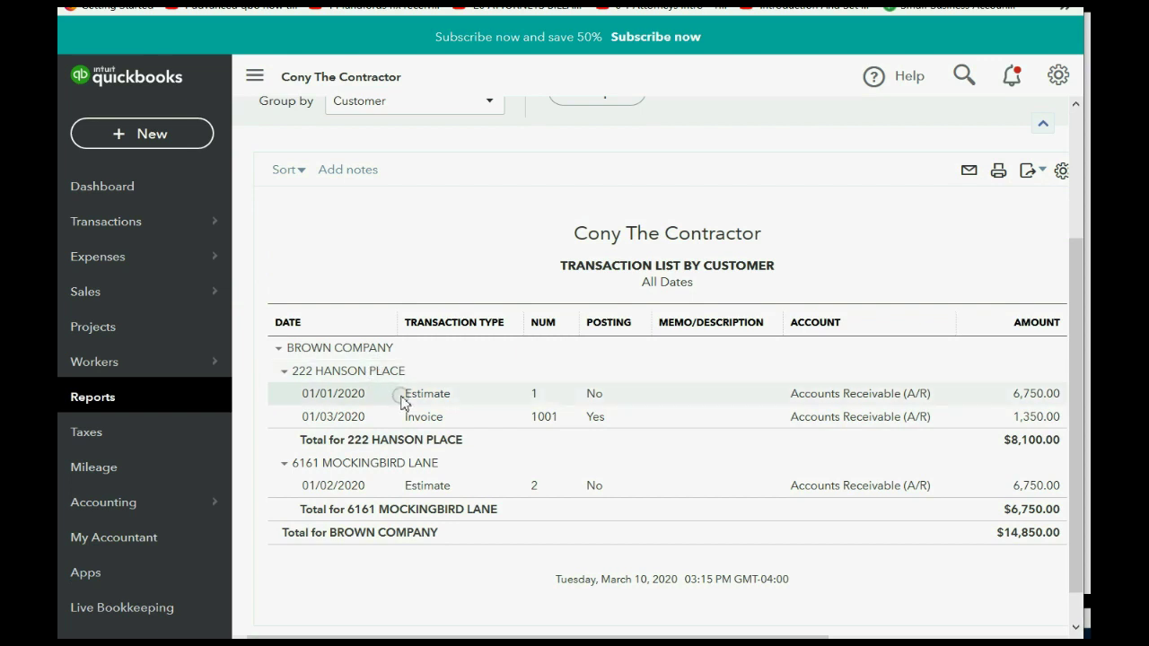
pyautogui.click(421, 419)
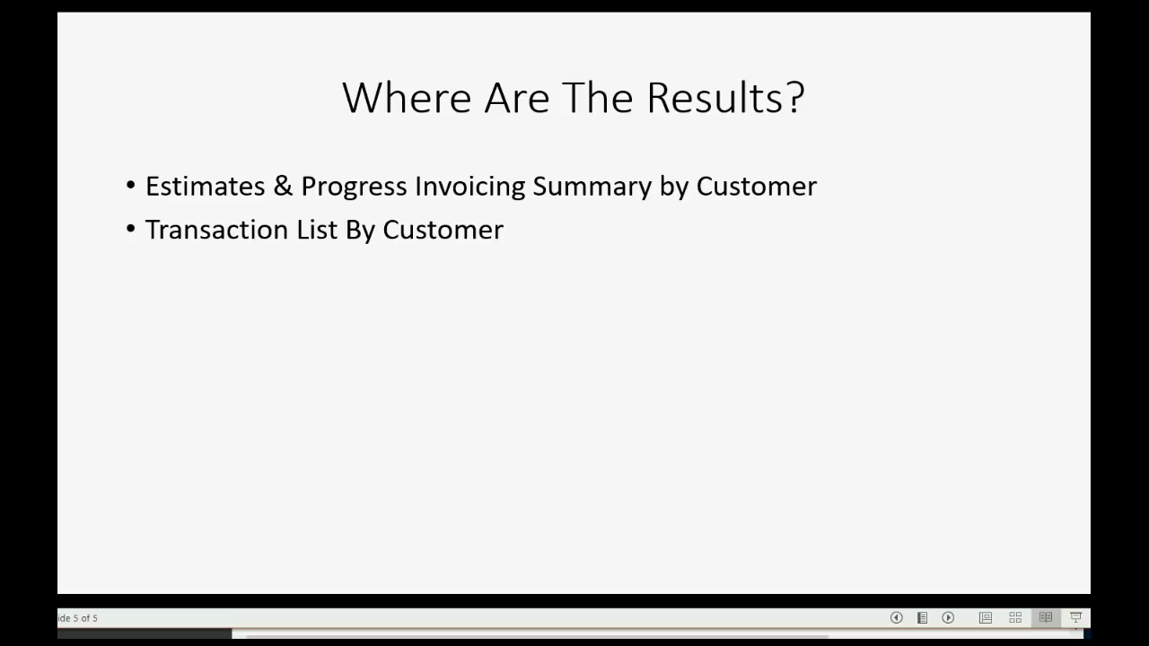
pyautogui.click(987, 400)
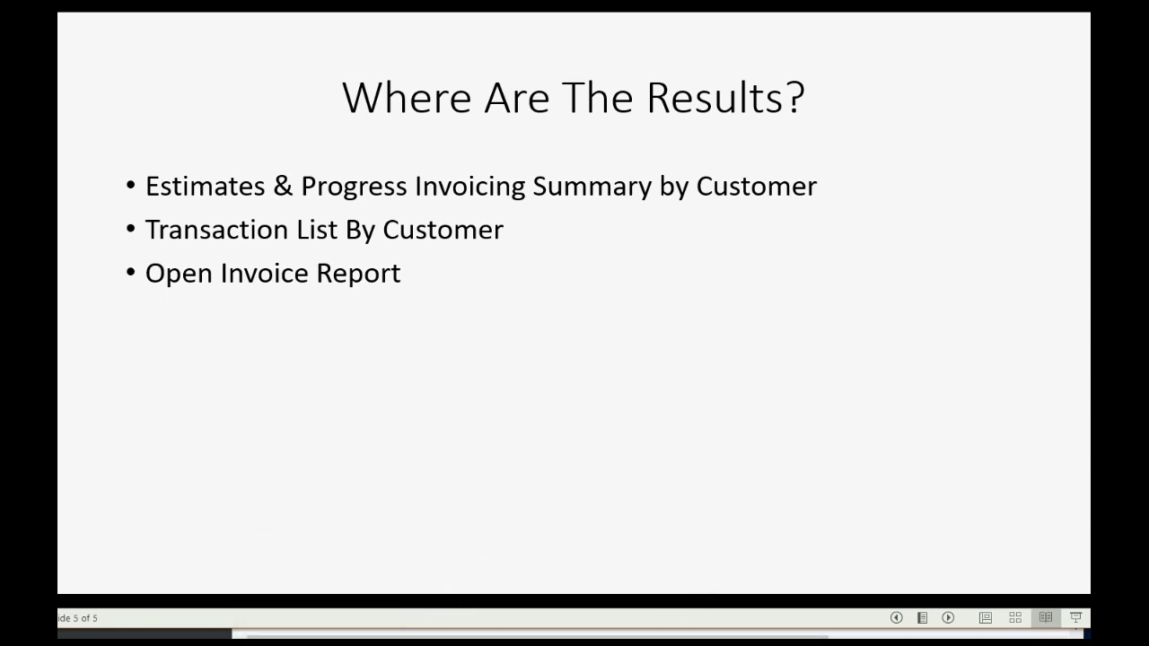
# - Switch back to QuickBooks Online and open the custom Open Invoices report to check the Hanson Place job's open balance
pyautogui.hotkey('alt', 'Tab')
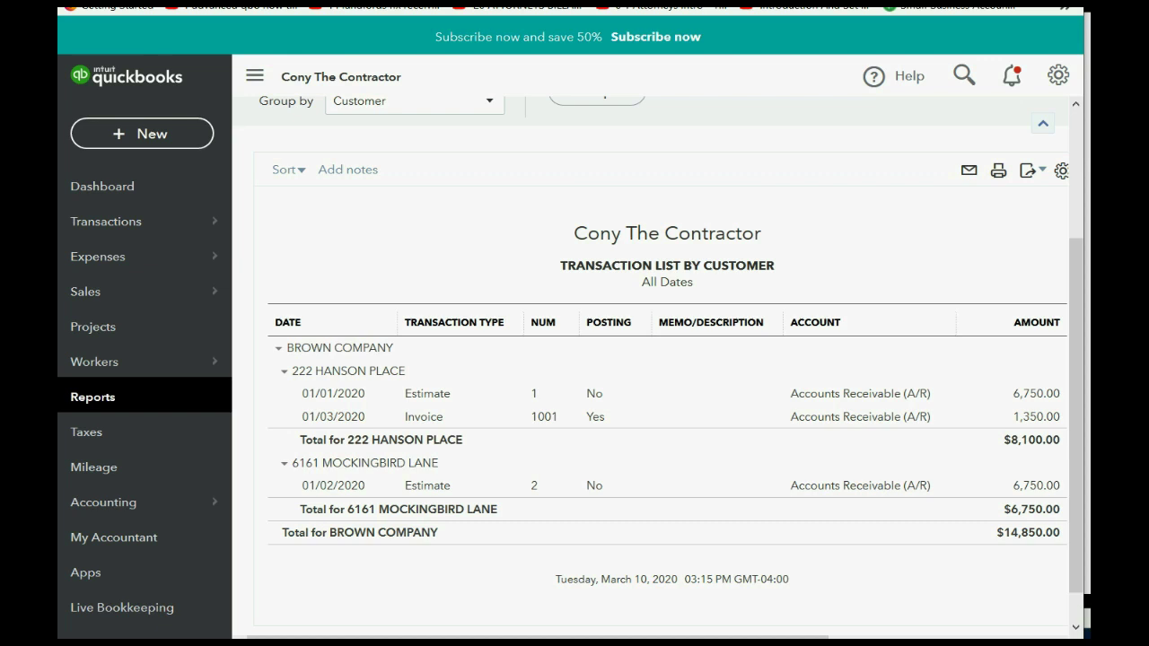
pyautogui.click(121, 397)
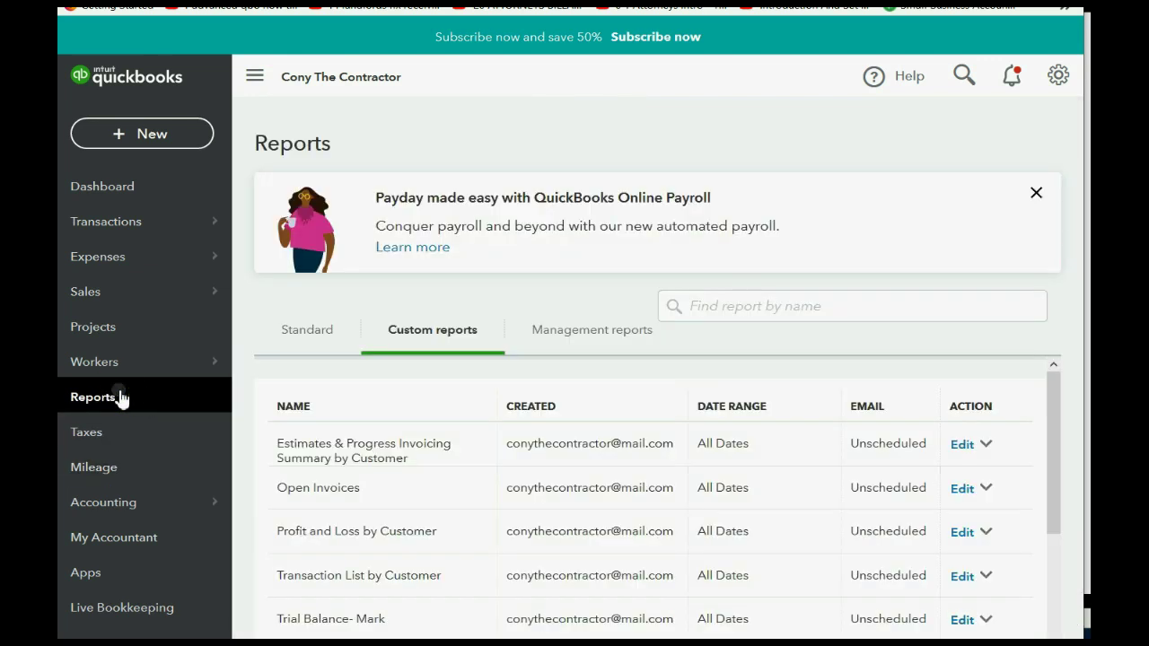
pyautogui.click(346, 490)
pyautogui.scroll(-3, 369, 462)
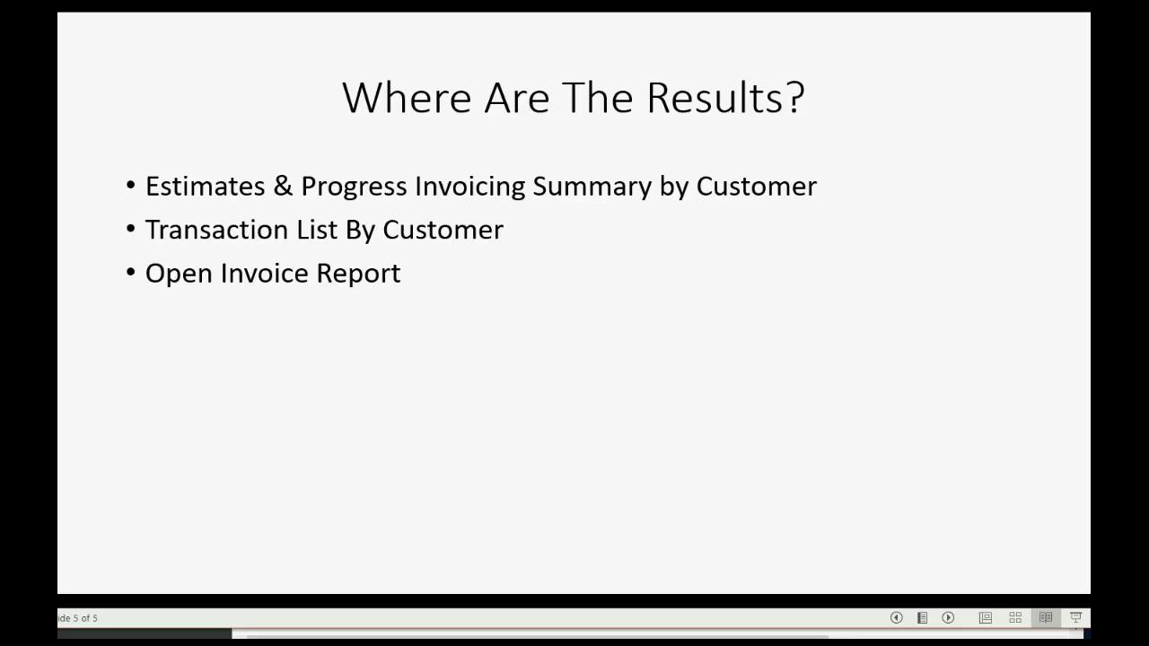
pyautogui.click(442, 482)
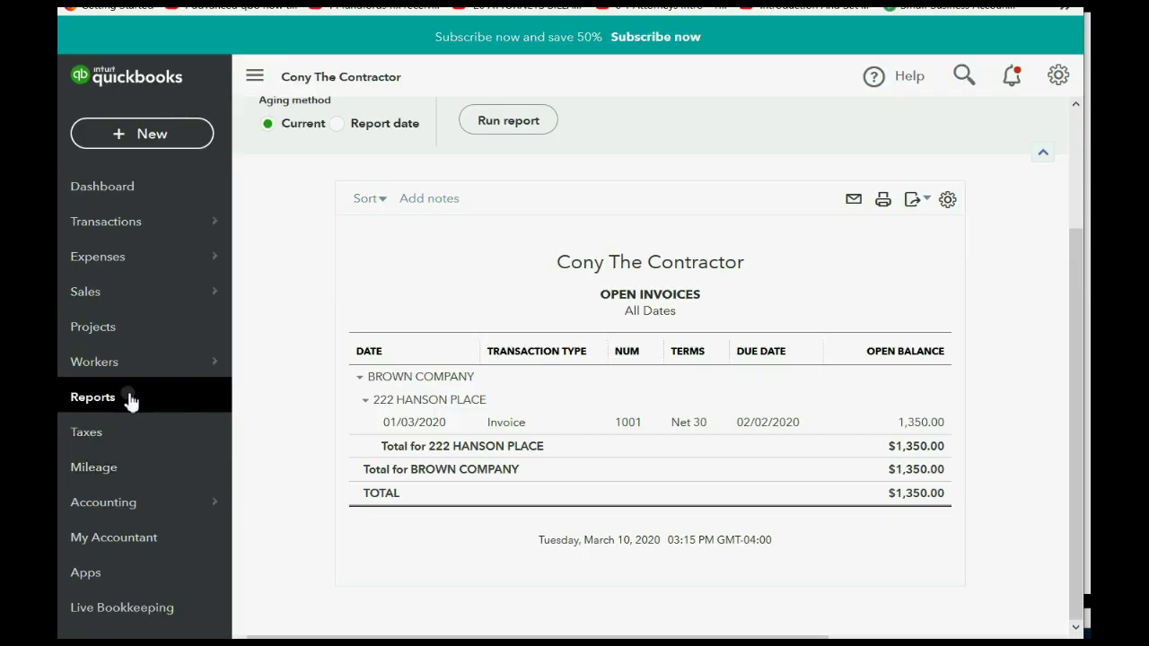
# - Open the custom Trial Balance report and examine the accounts receivable and income balances
pyautogui.click(129, 397)
pyautogui.scroll(-3, 314, 427)
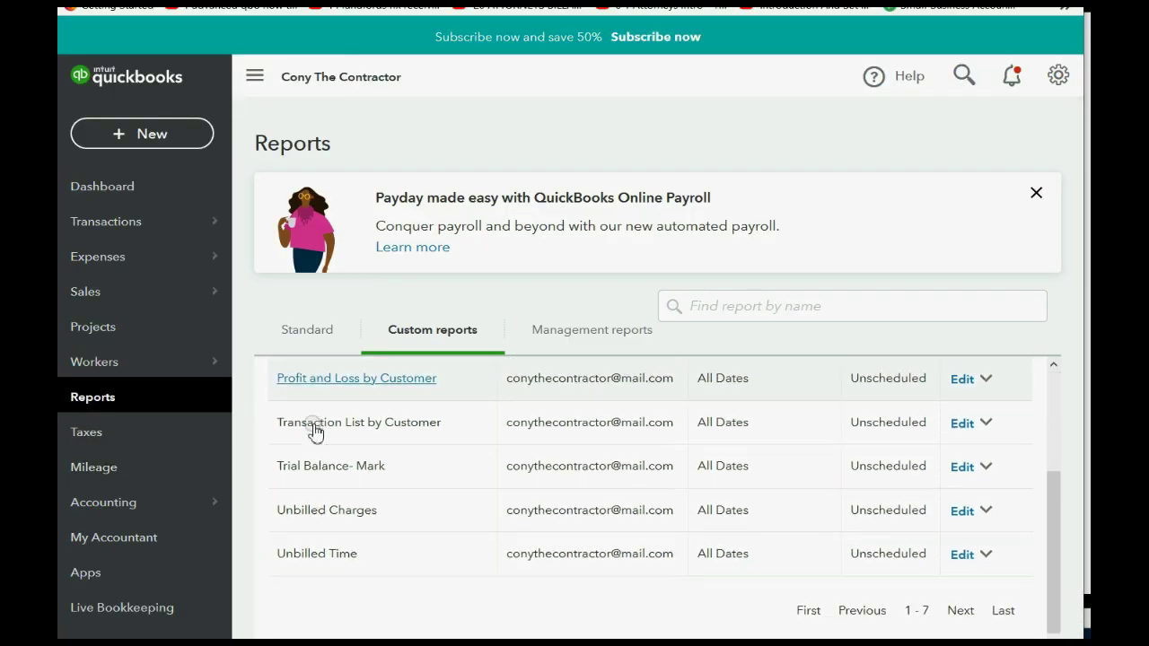
pyautogui.click(343, 467)
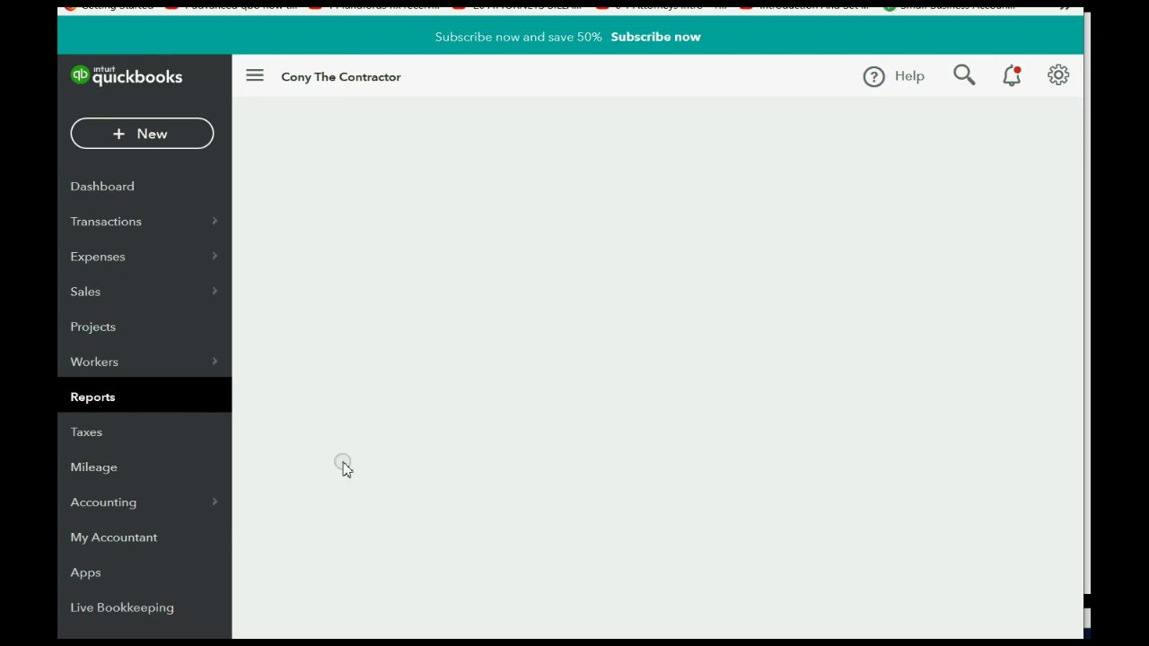
pyautogui.scroll(-1, 931, 372)
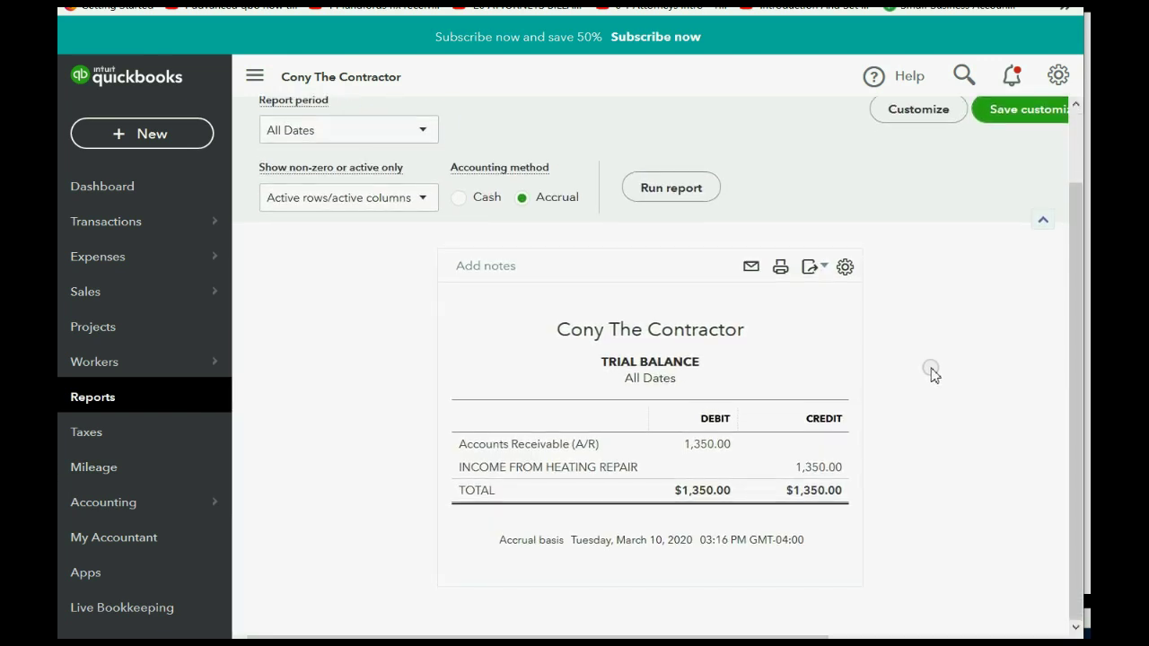
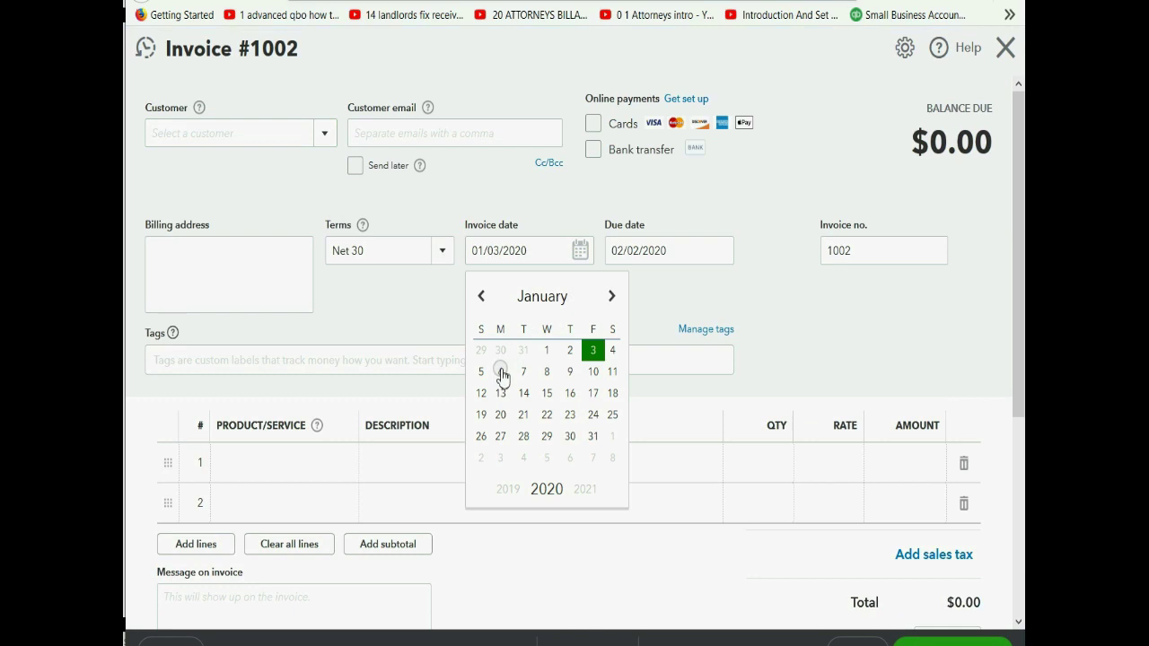
# - Set the new invoice's date to 01/06/2020 and choose Brown Company's Hanson Place job as the customer
pyautogui.click(501, 372)
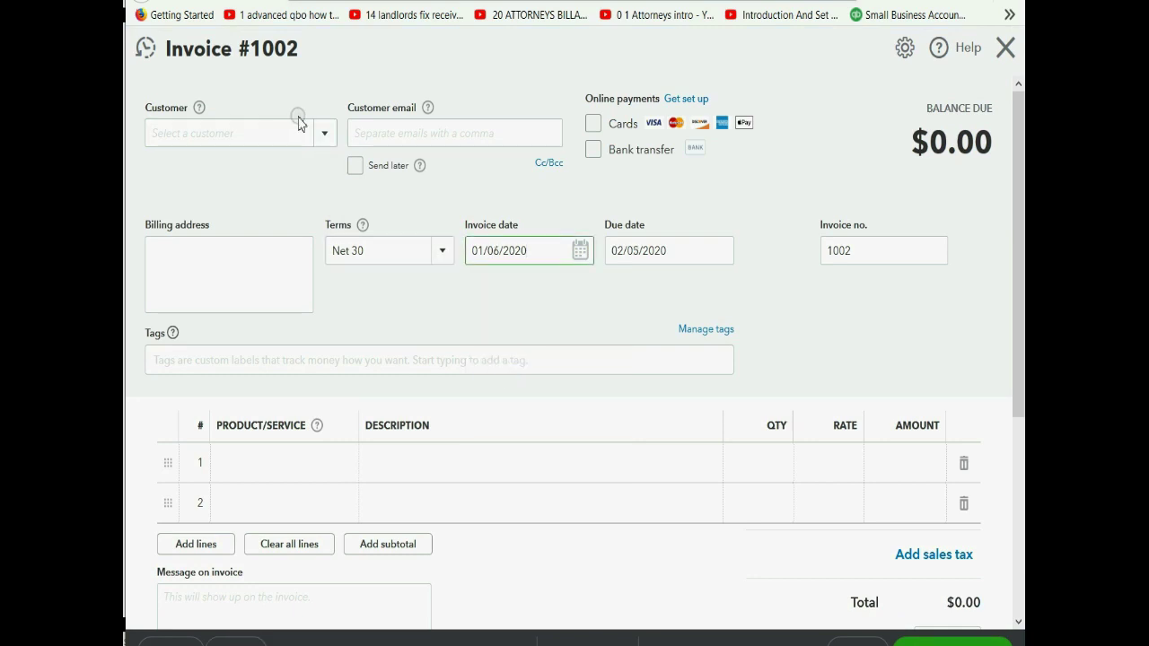
pyautogui.click(320, 136)
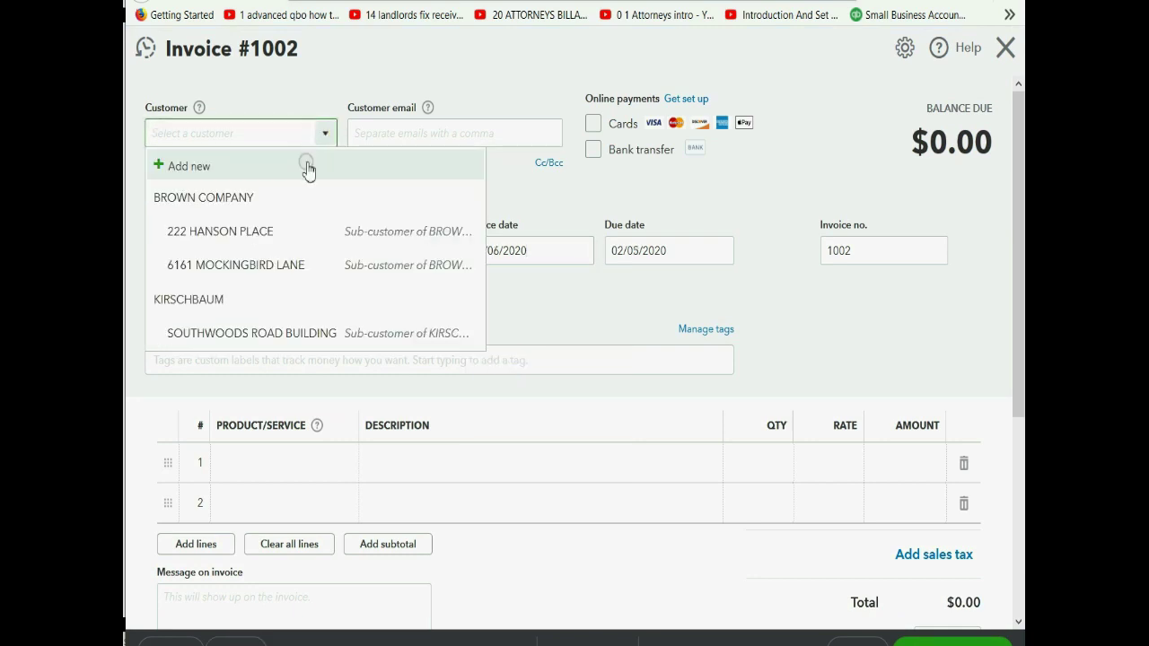
pyautogui.click(281, 233)
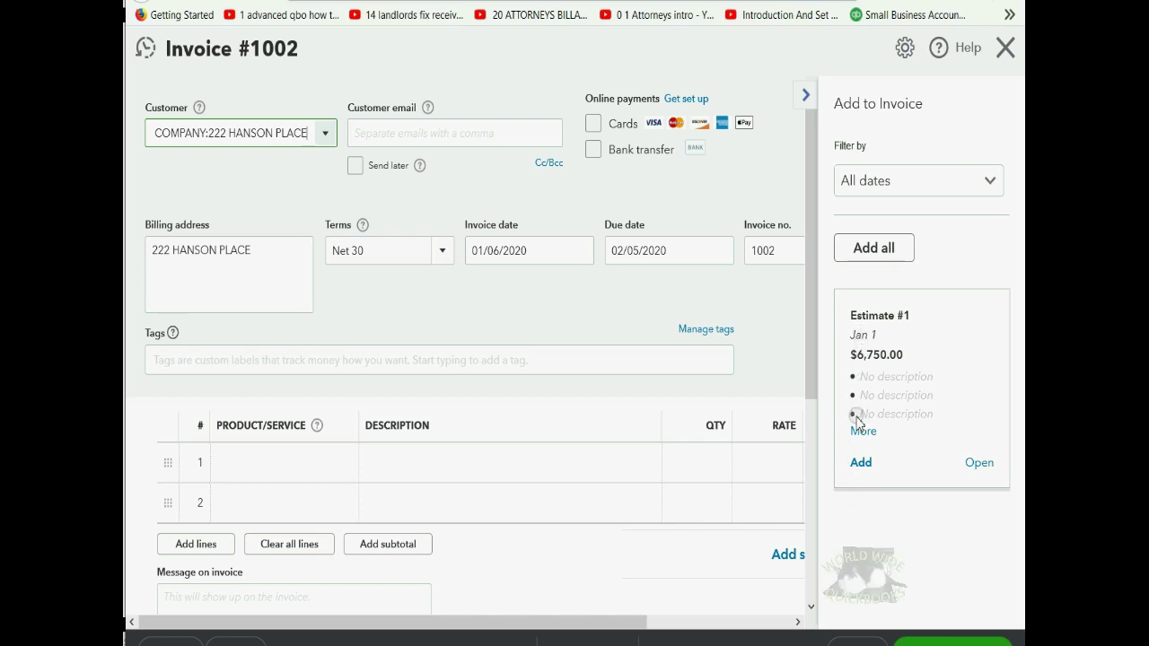
# - Add Estimate #1 to the invoice using a custom amount for each line
pyautogui.click(861, 463)
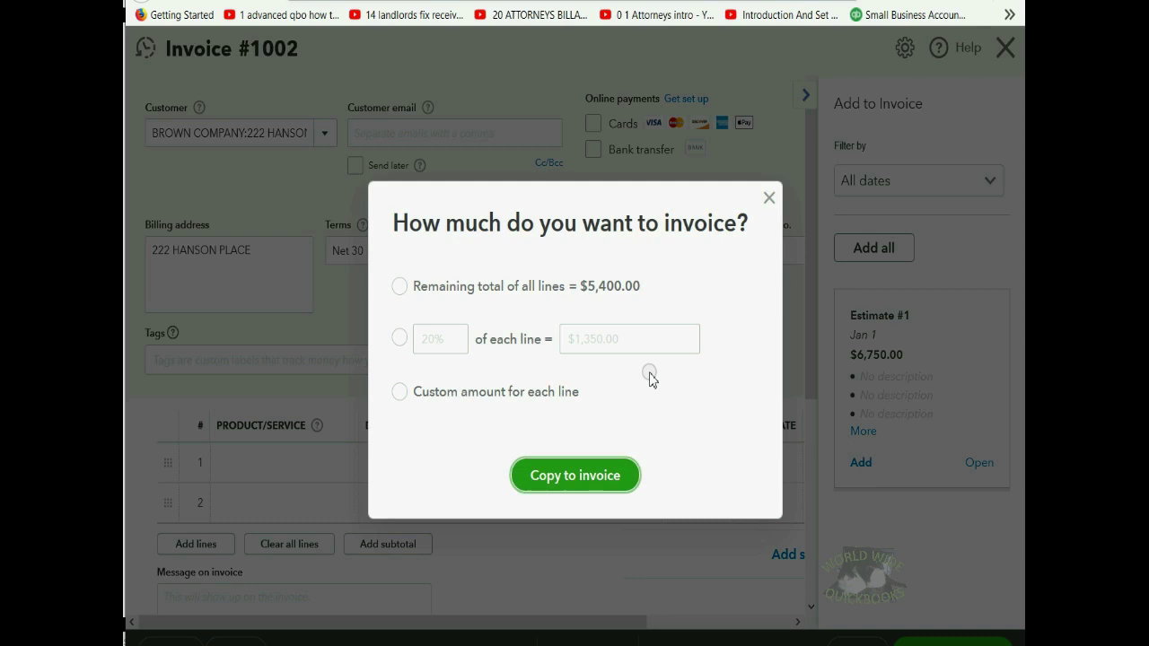
pyautogui.click(504, 294)
pyautogui.click(399, 393)
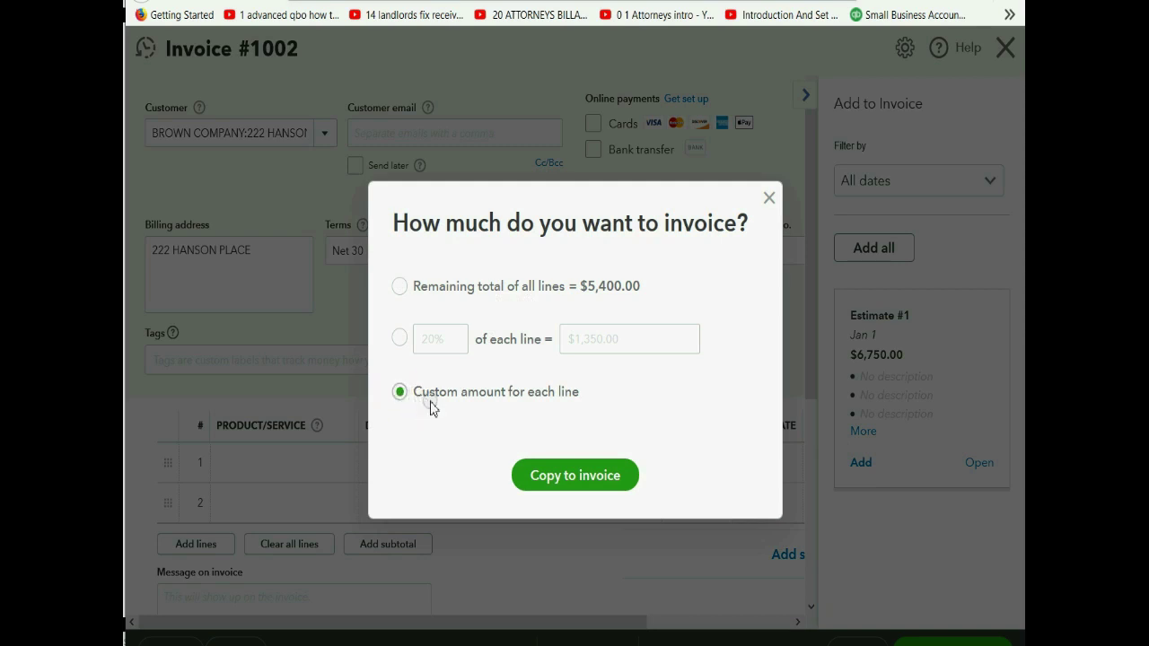
pyautogui.click(579, 482)
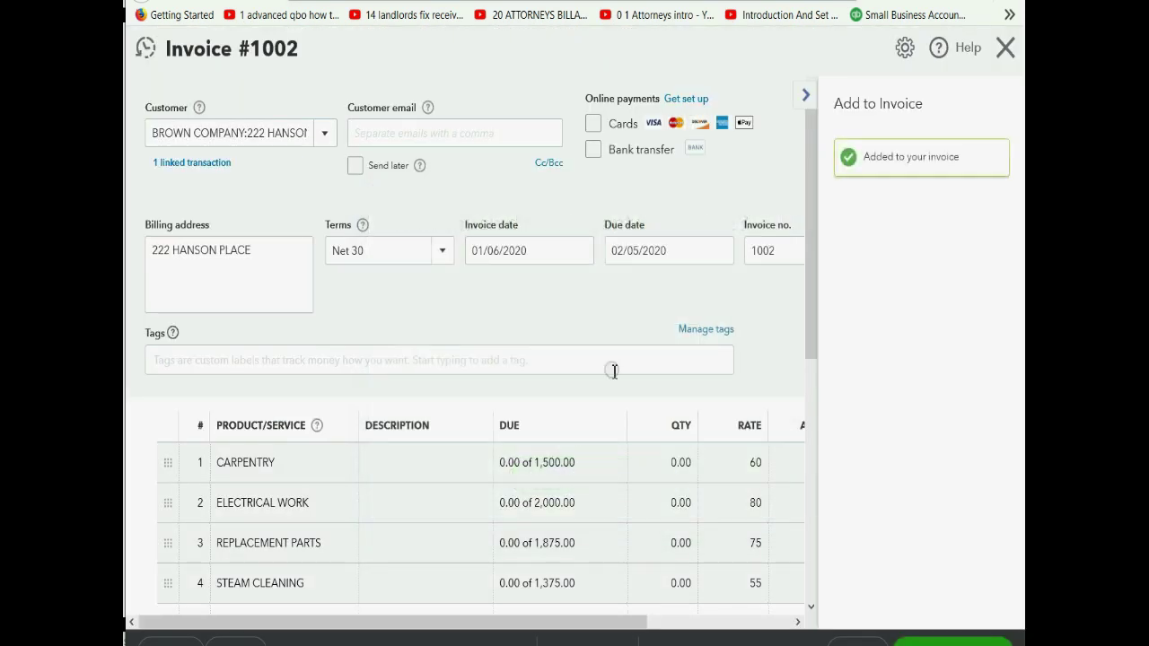
# - Set the amount due on the Carpentry line to 300.00
pyautogui.scroll(-1, 613, 372)
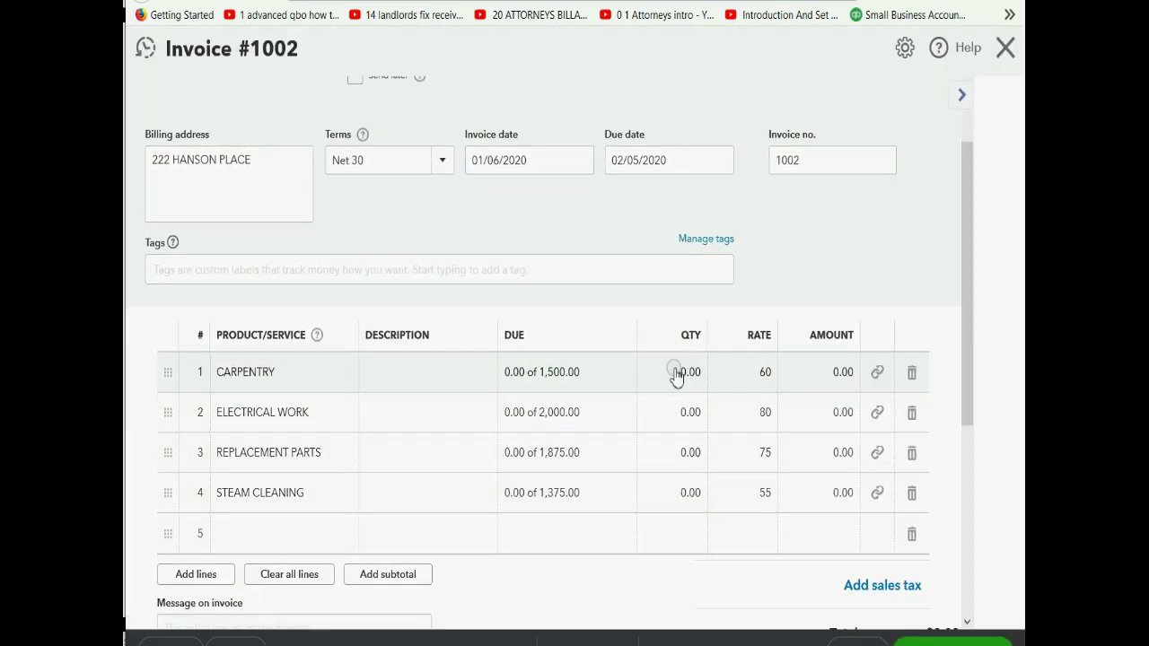
pyautogui.click(741, 377)
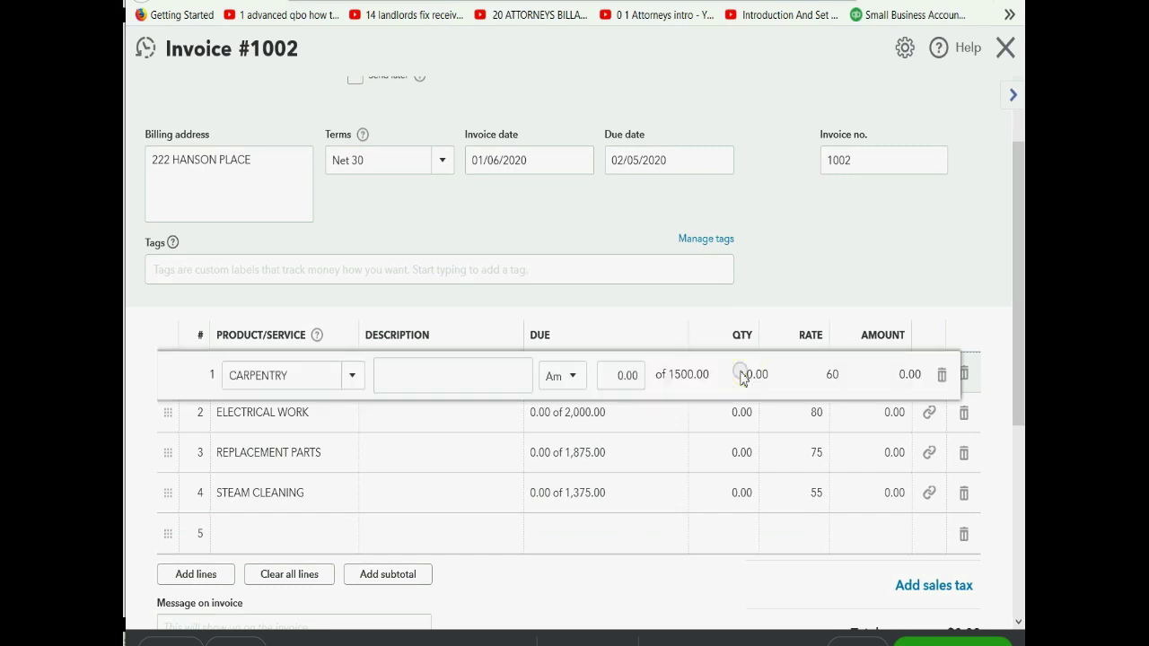
pyautogui.click(619, 375)
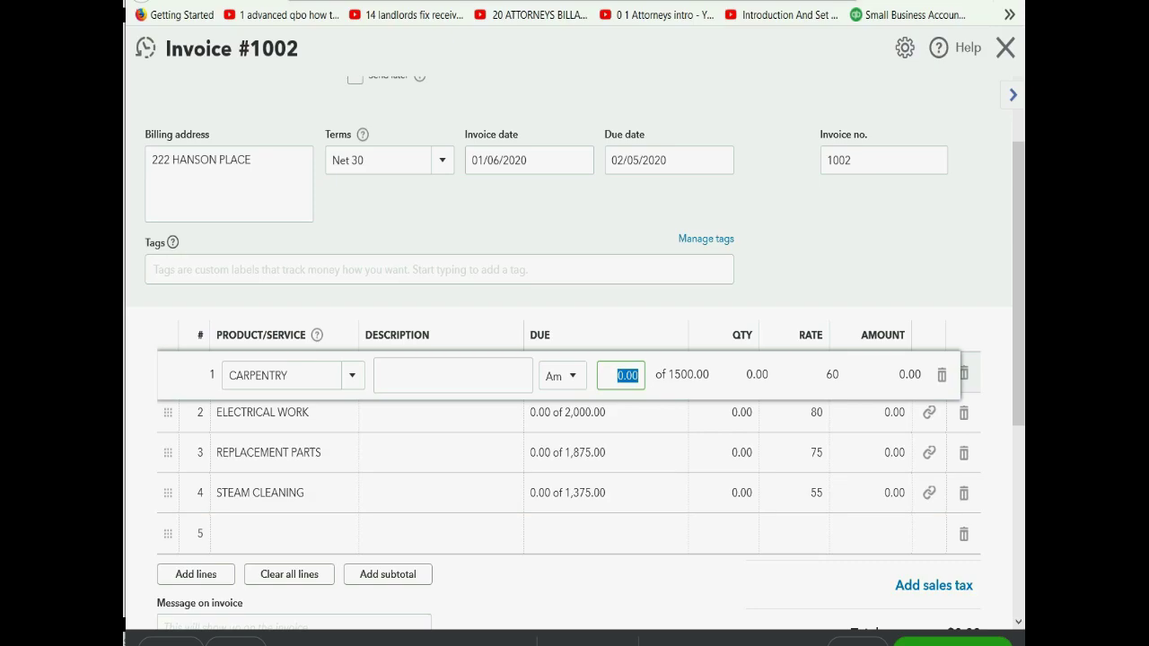
pyautogui.click(386, 597)
pyautogui.hotkey('alt', 'Tab')
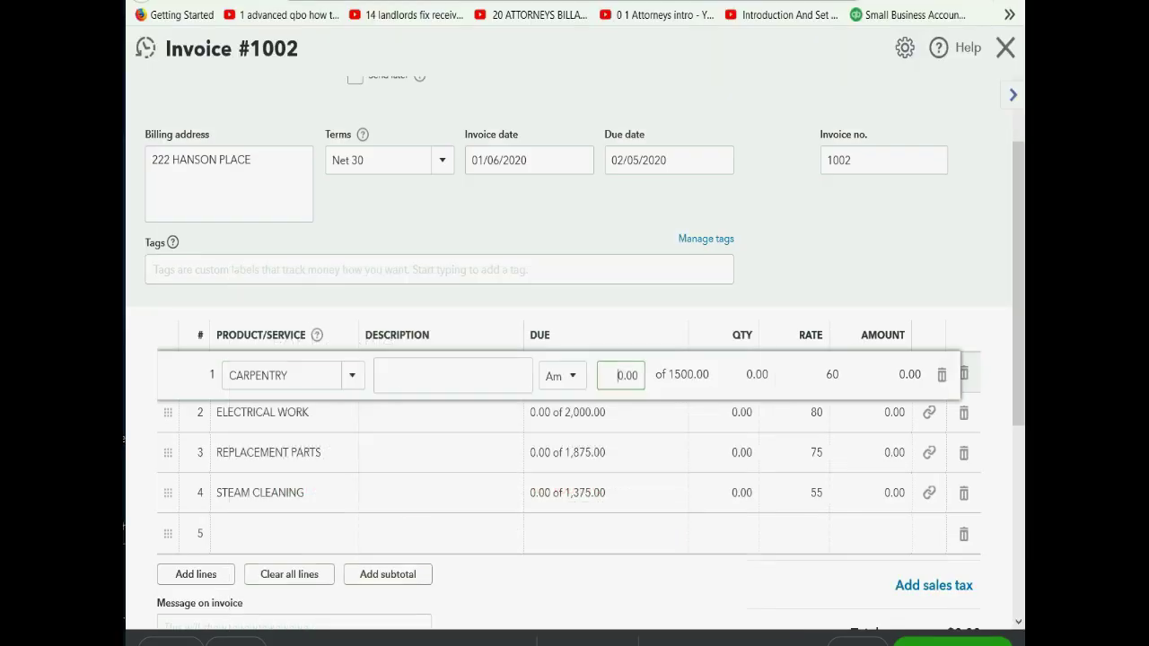
pyautogui.click(625, 375)
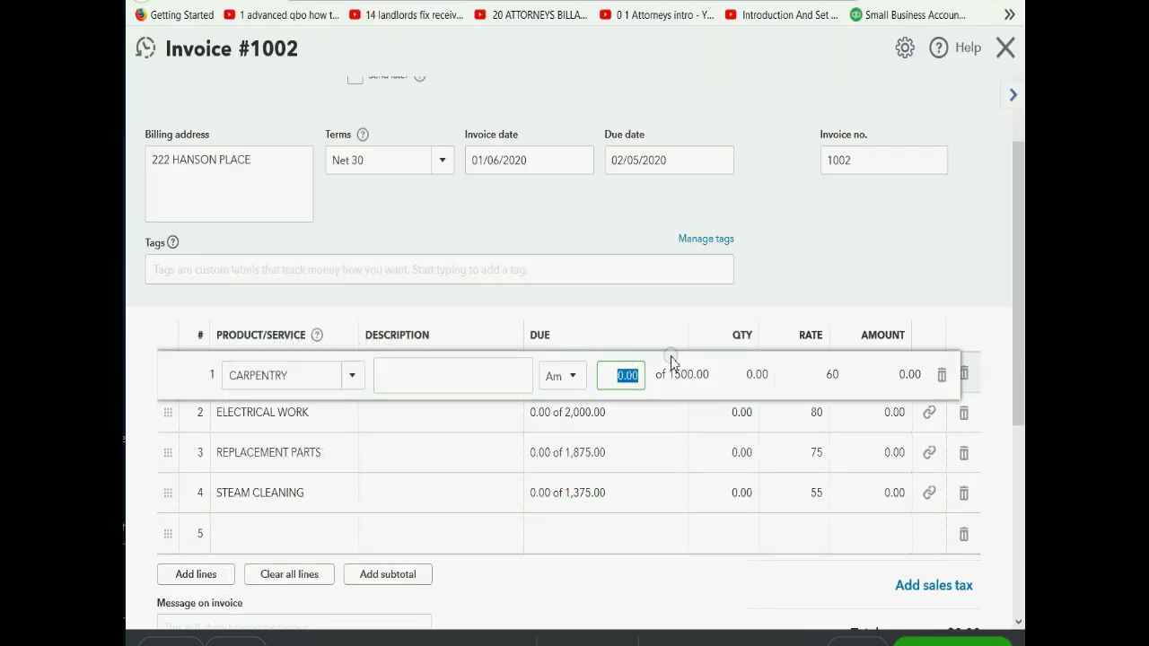
pyautogui.press('Tab')
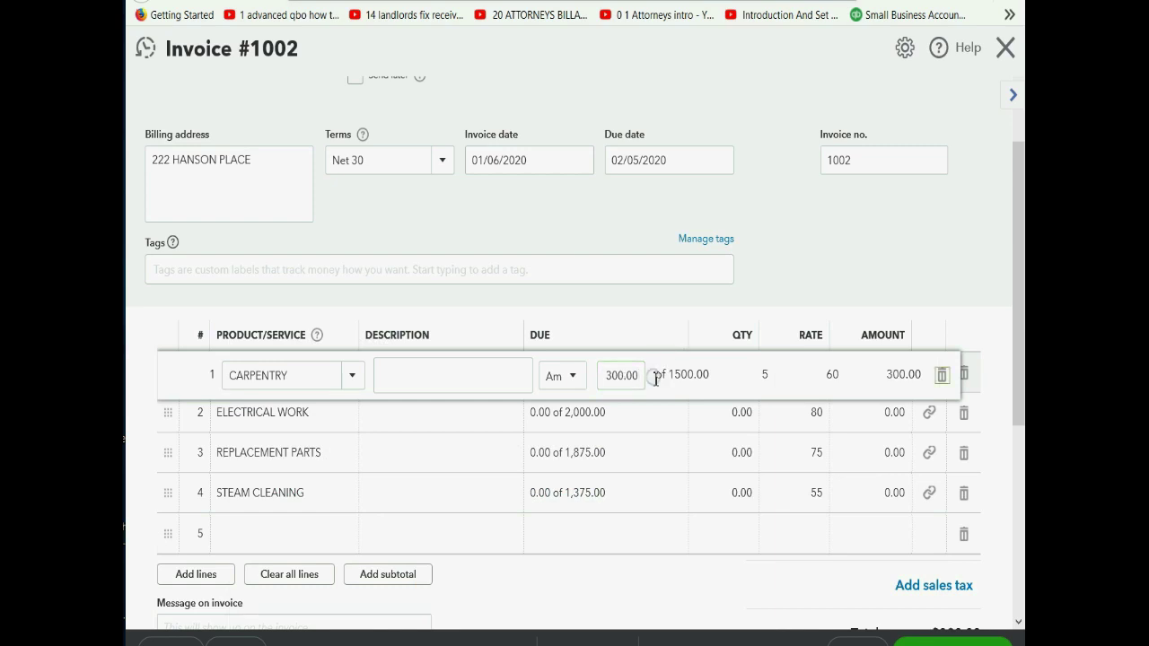
# - Set the amount due on the Electrical Work line to 400.00
pyautogui.click(639, 415)
pyautogui.click(613, 417)
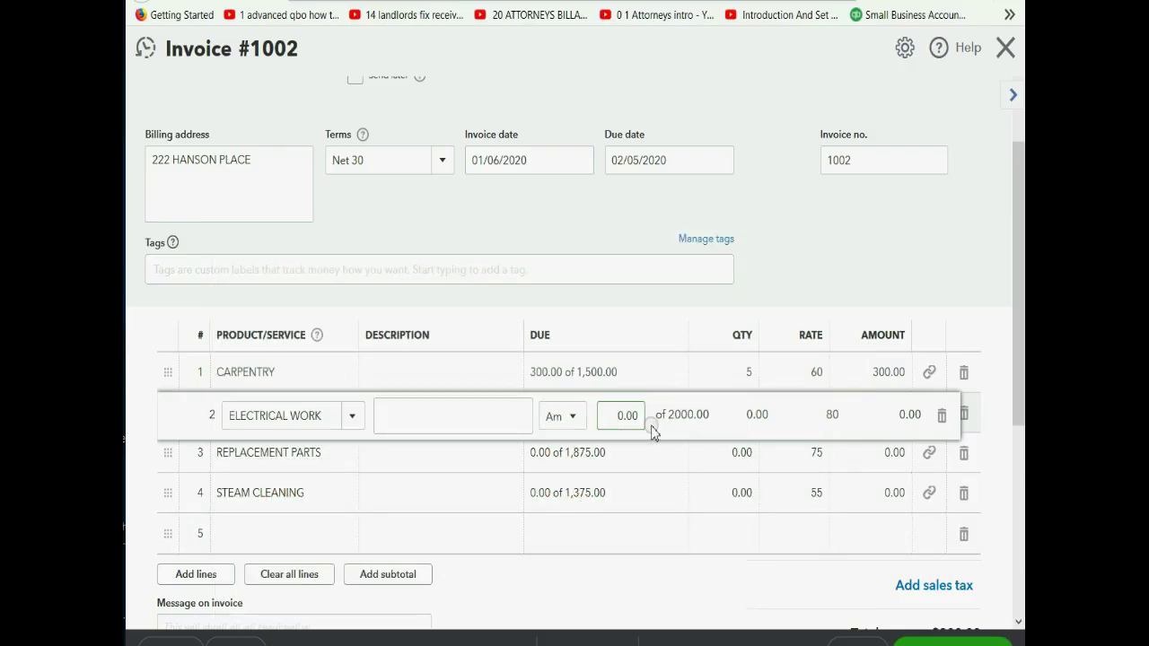
pyautogui.click(622, 418)
pyautogui.moveTo(622, 418); pyautogui.dragTo(648, 417)
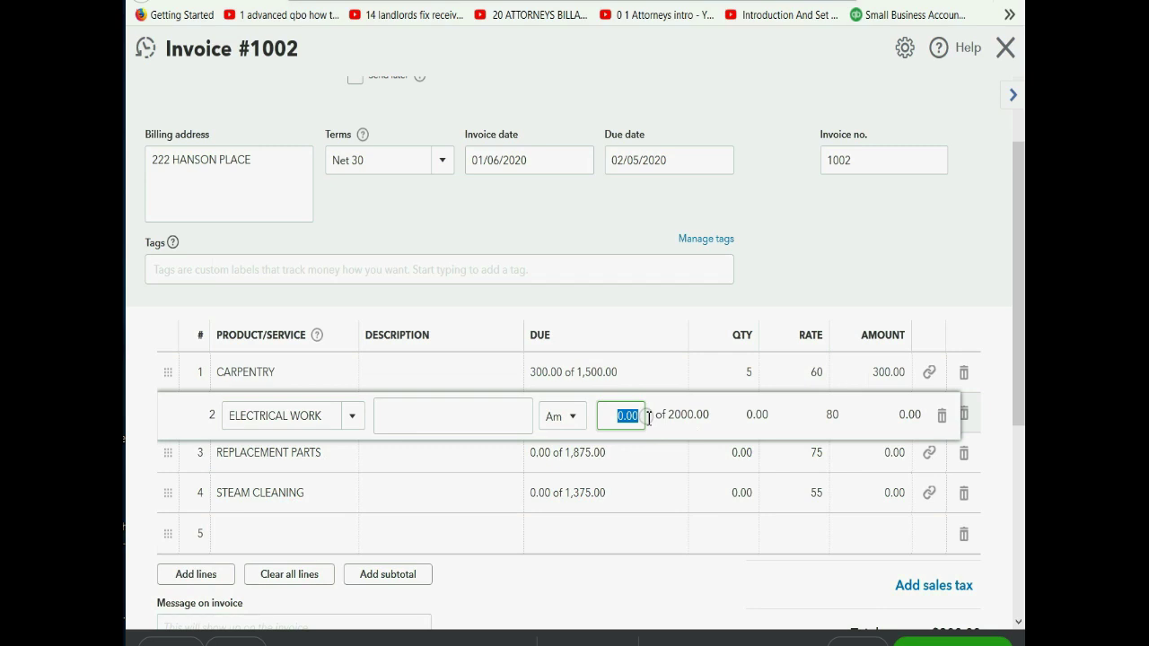
pyautogui.write('400')
pyautogui.press('Tab')
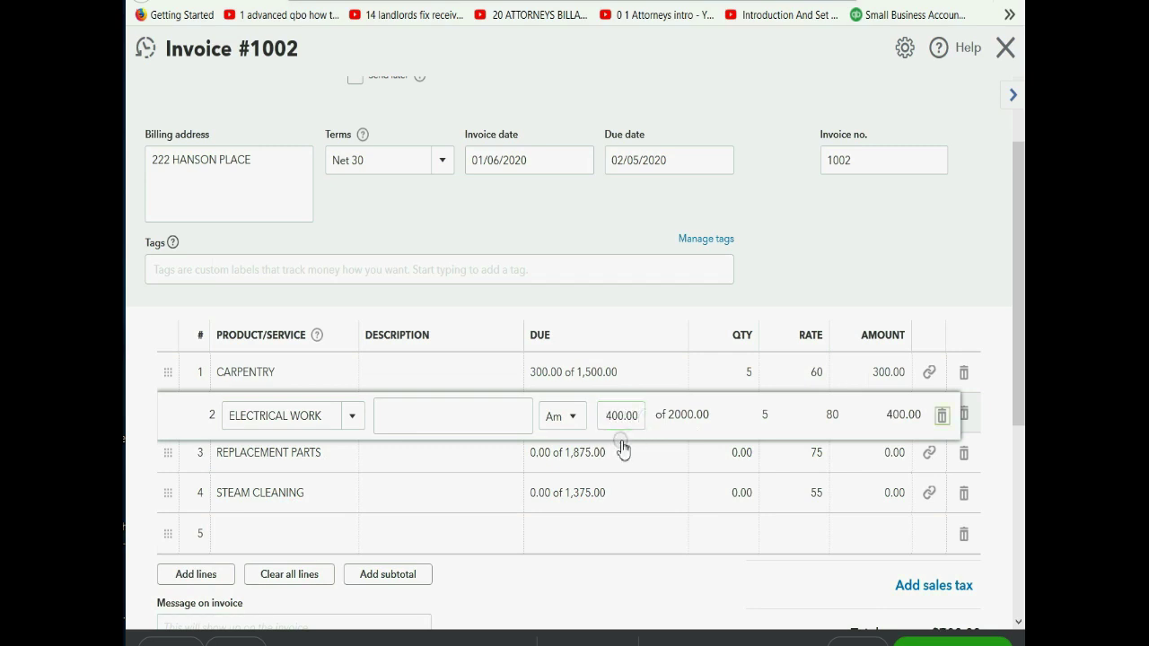
# - Set the amount due on the Replacement Parts line to 375
pyautogui.click(597, 458)
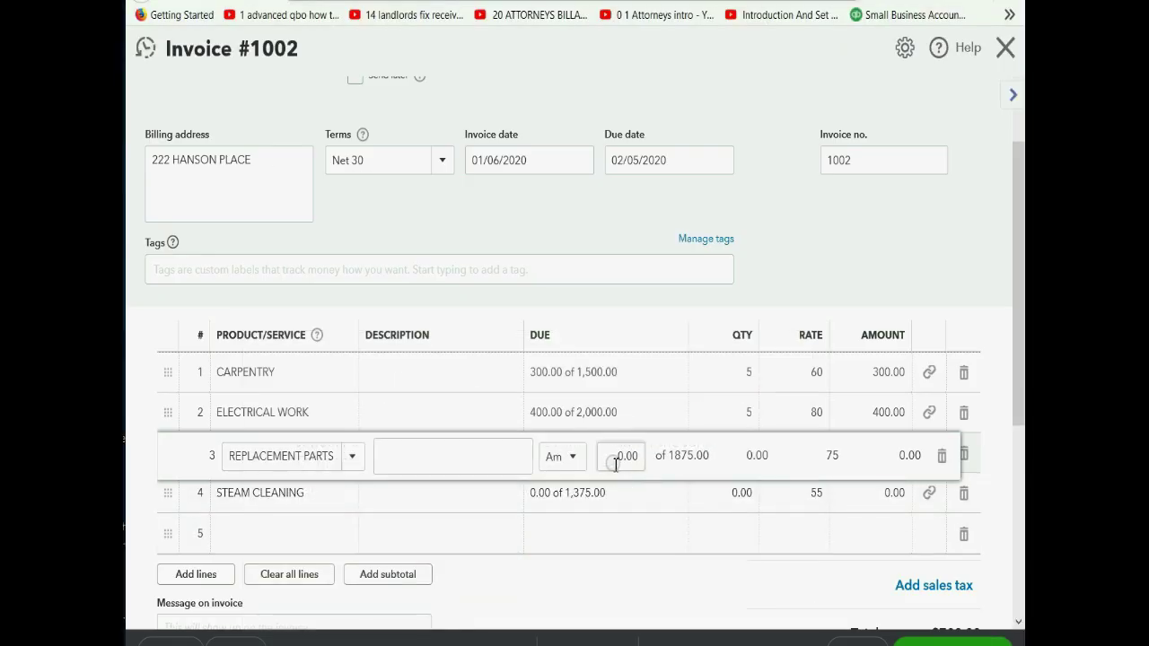
pyautogui.click(619, 456)
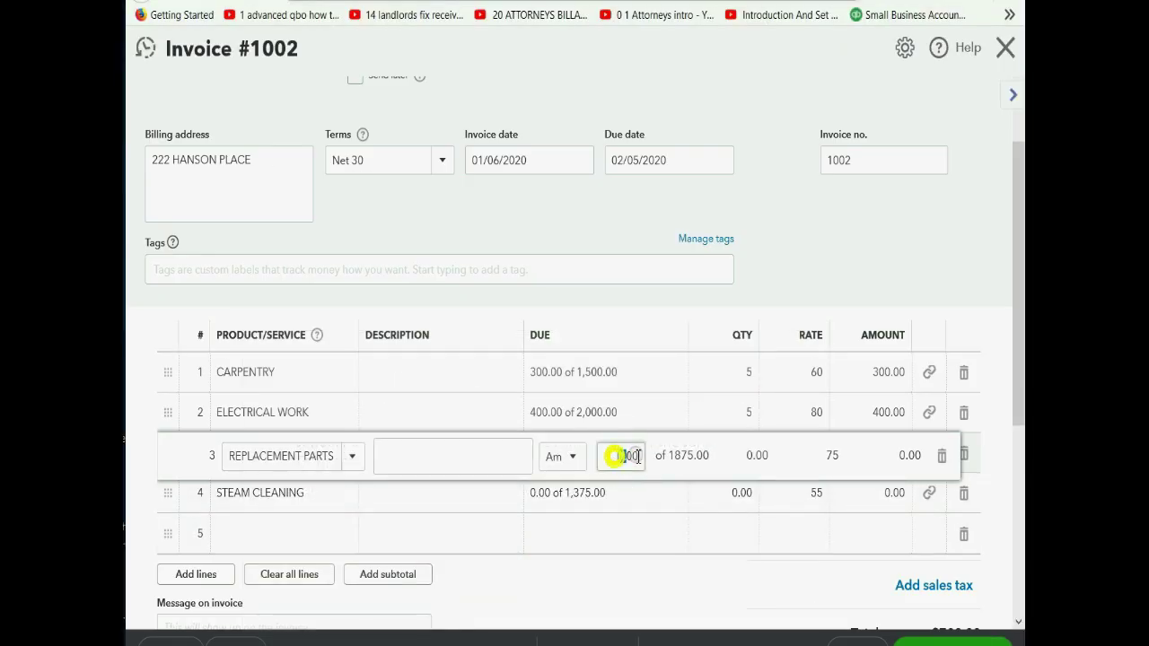
pyautogui.moveTo(637, 456); pyautogui.dragTo(661, 453)
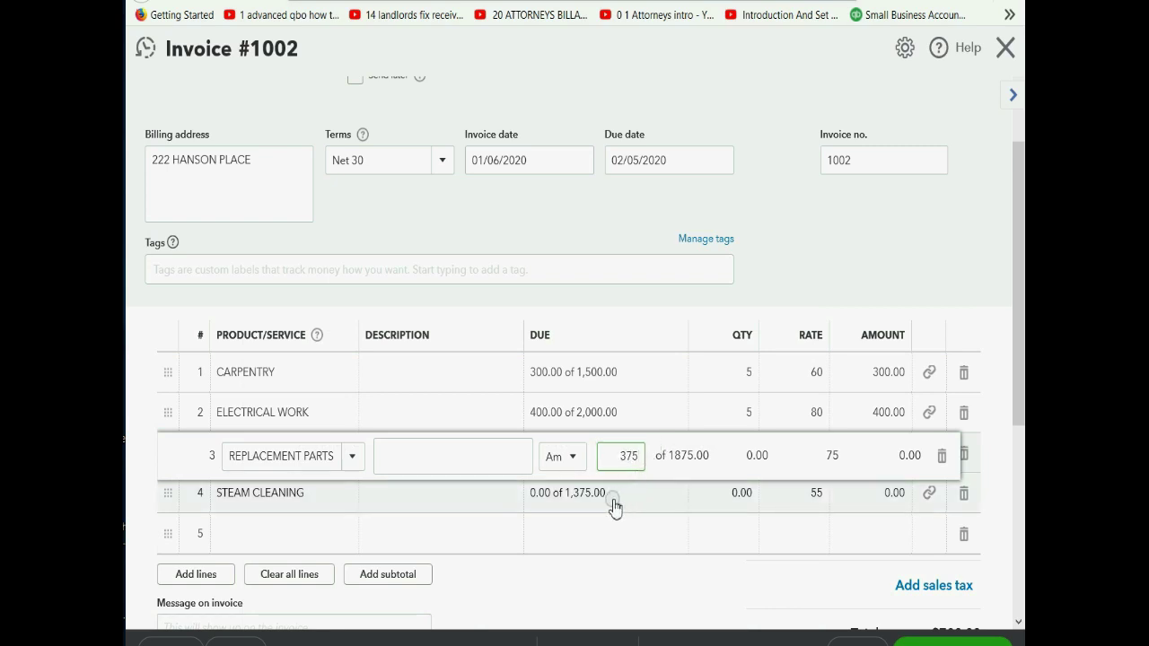
# - Set the amount due on the Steam Cleaning line to 275.00
pyautogui.moveTo(616, 497); pyautogui.dragTo(668, 494)
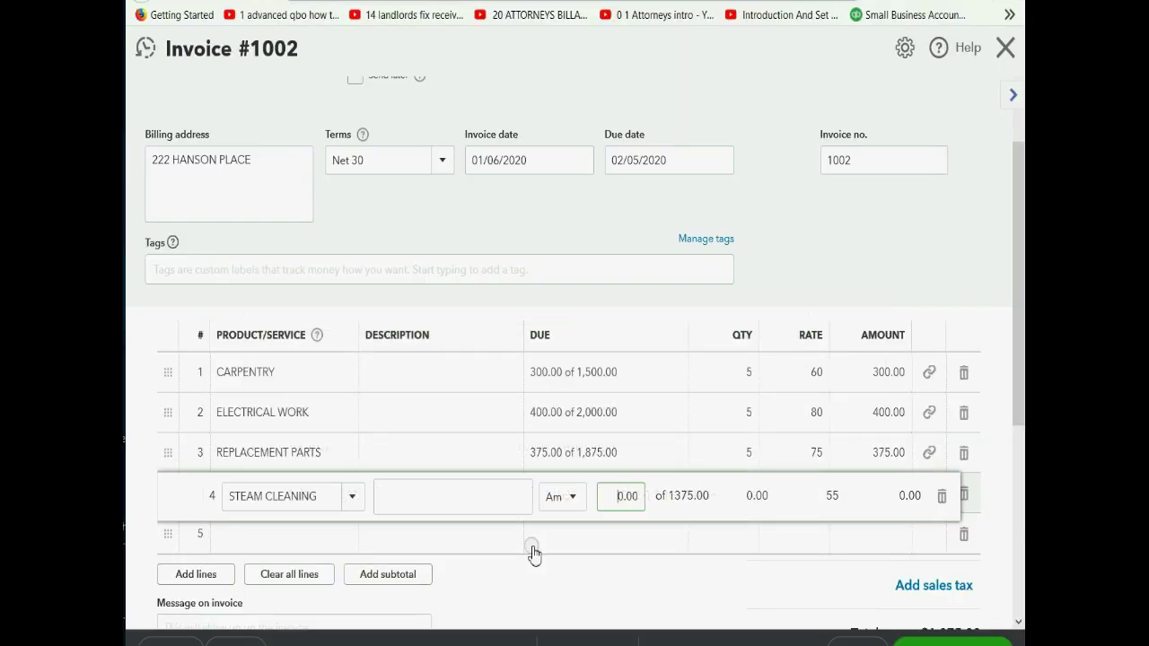
pyautogui.moveTo(616, 497); pyautogui.dragTo(640, 500)
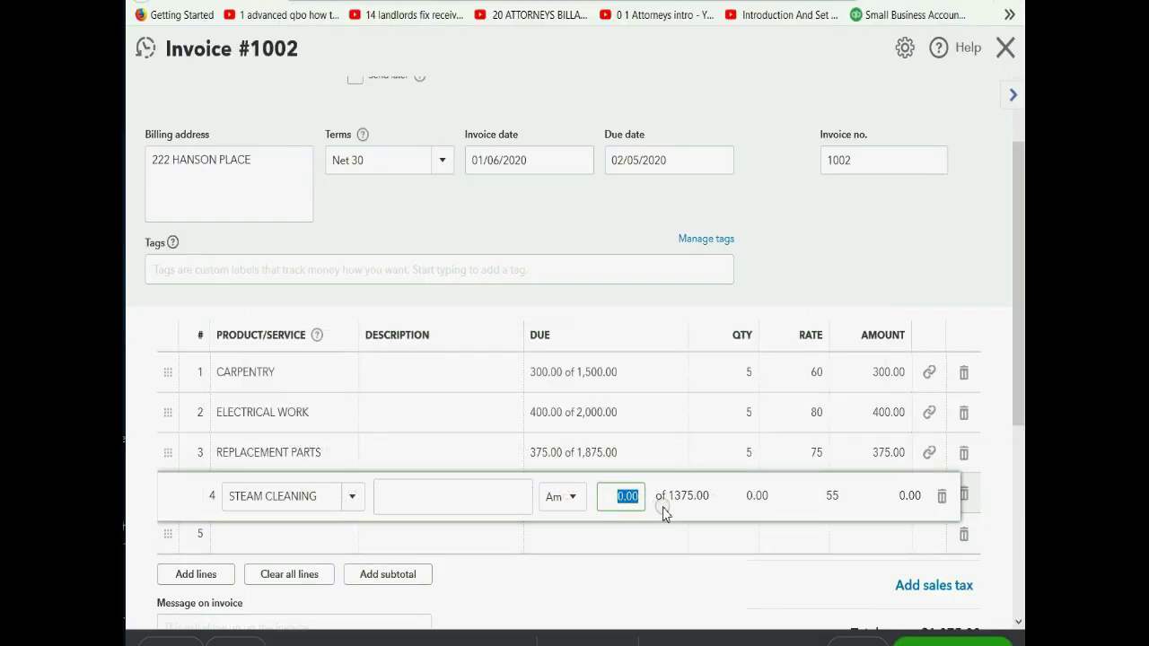
pyautogui.write('275')
pyautogui.press('Tab')
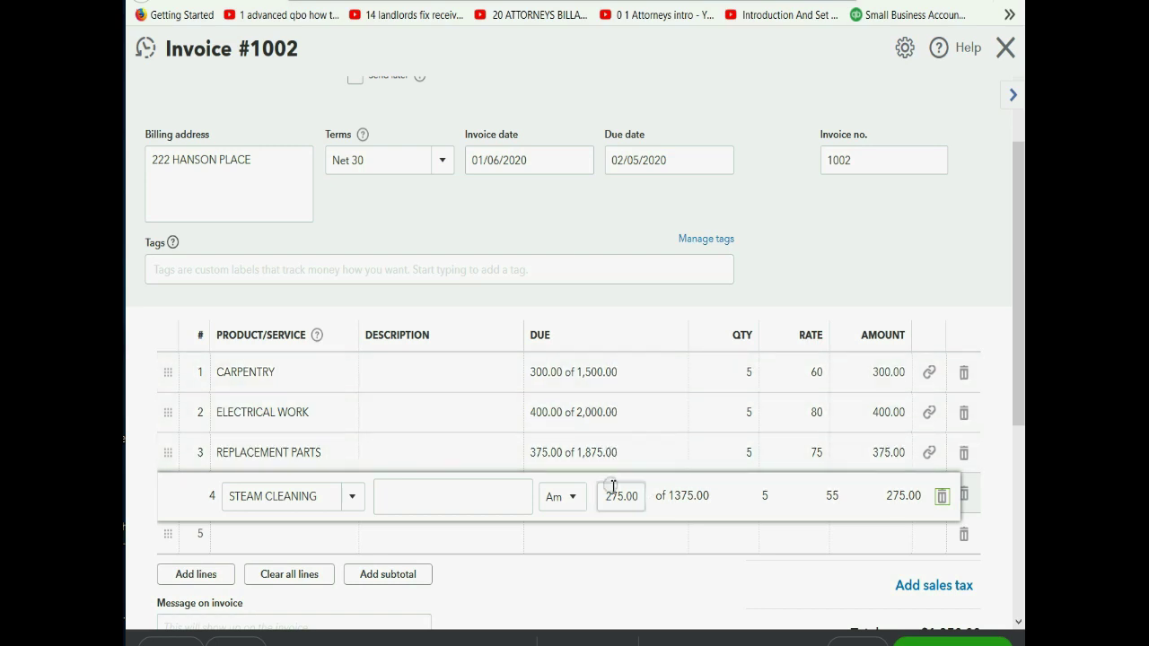
# - Finish editing the invoice lines, then save and close the second progress invoice
pyautogui.click(677, 569)
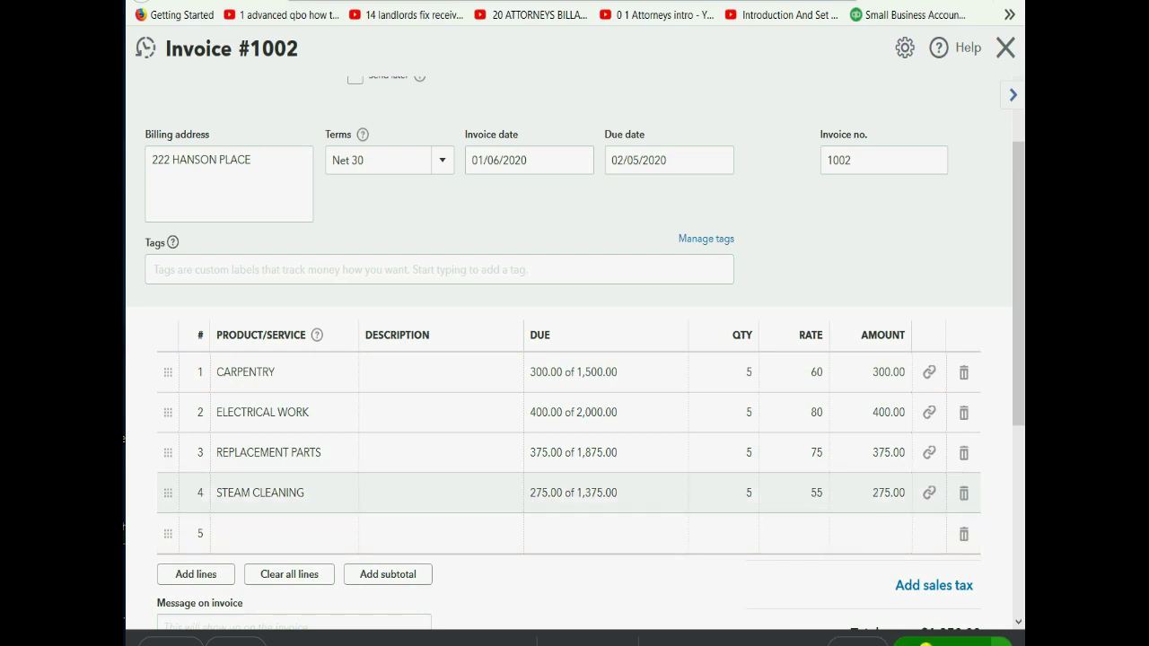
pyautogui.hotkey('ctrl', 'alt', 's')
pyautogui.press('Escape')
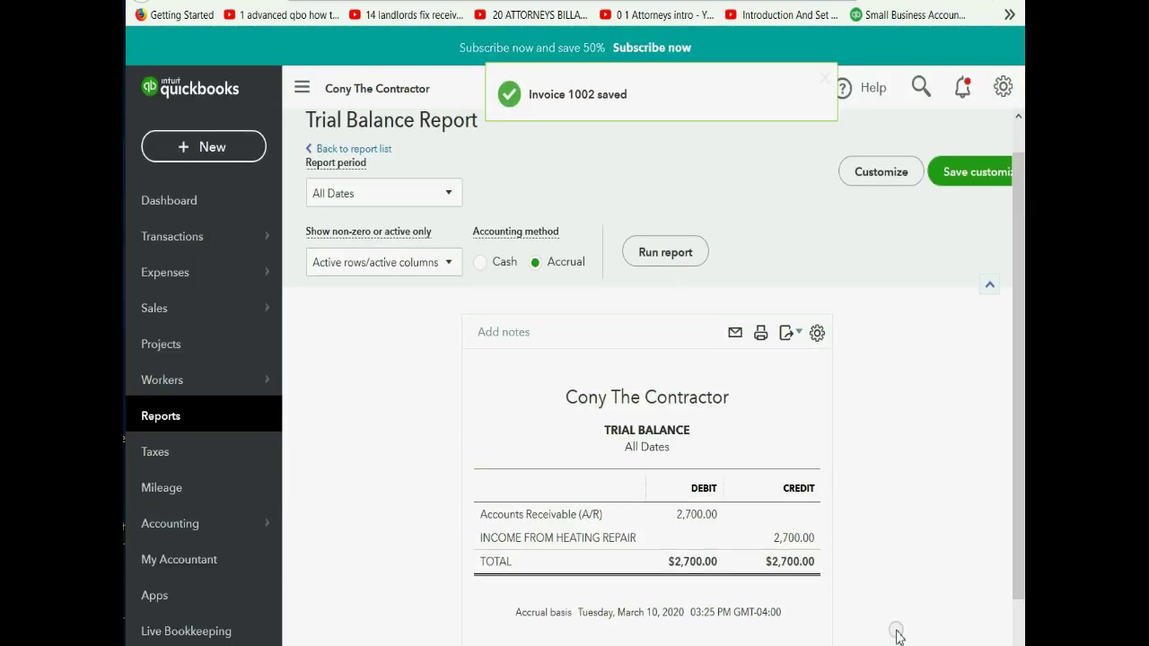
# - Open the custom Estimates & Progress Invoicing Summary by Customer report and check the Hanson Place estimate's invoiced percentage
pyautogui.click(179, 418)
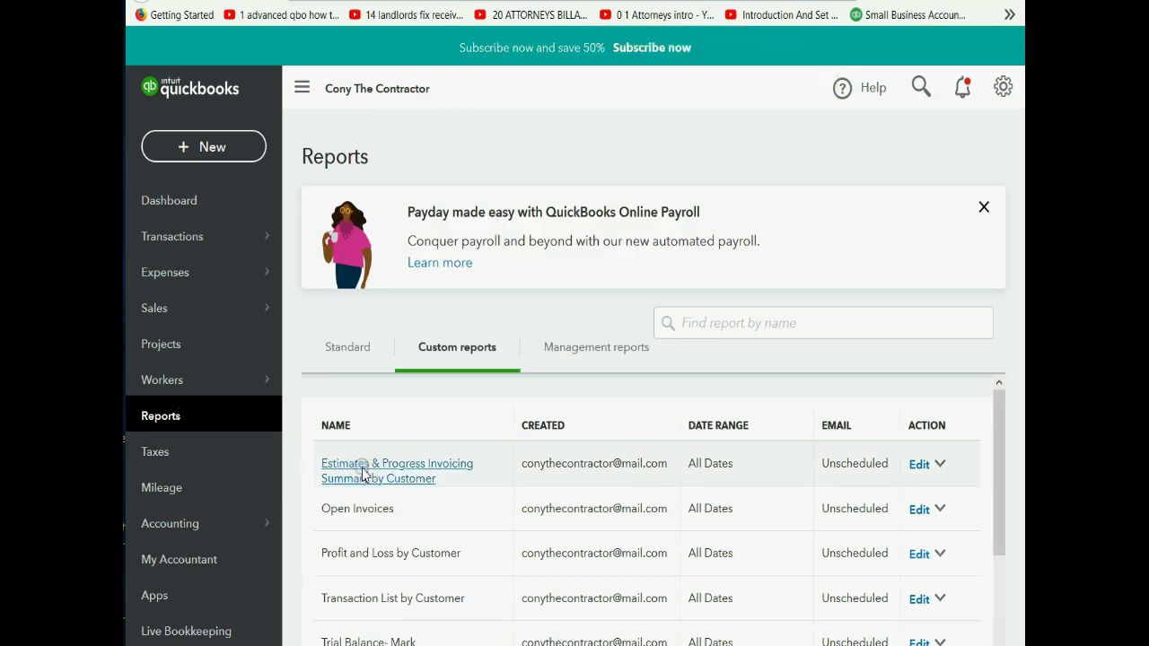
pyautogui.click(364, 474)
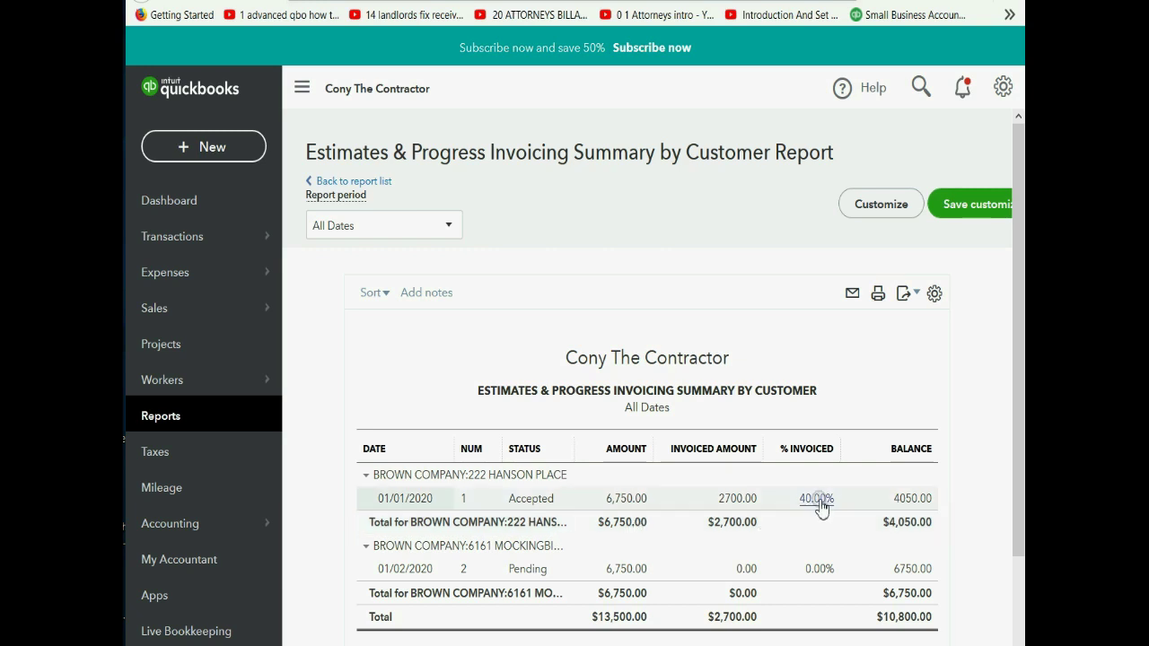
# - Open the custom Transaction List by Customer report and review the estimate and invoices listed under the Hanson Place job
pyautogui.click(164, 417)
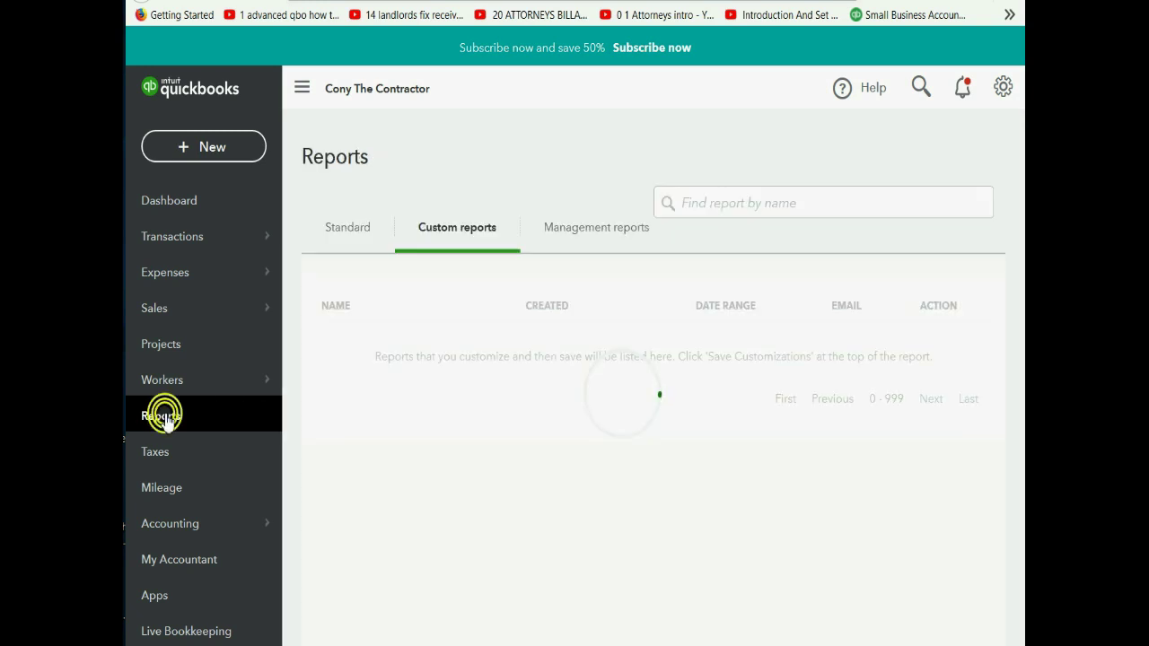
pyautogui.scroll(-1, 386, 567)
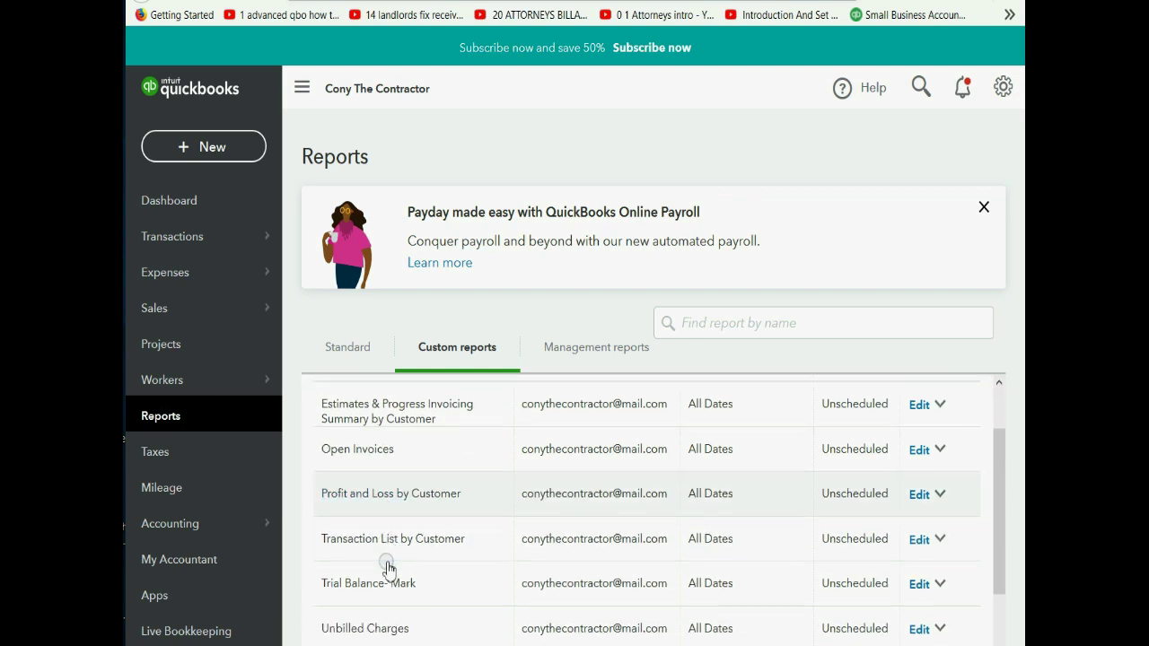
pyautogui.scroll(-1, 388, 567)
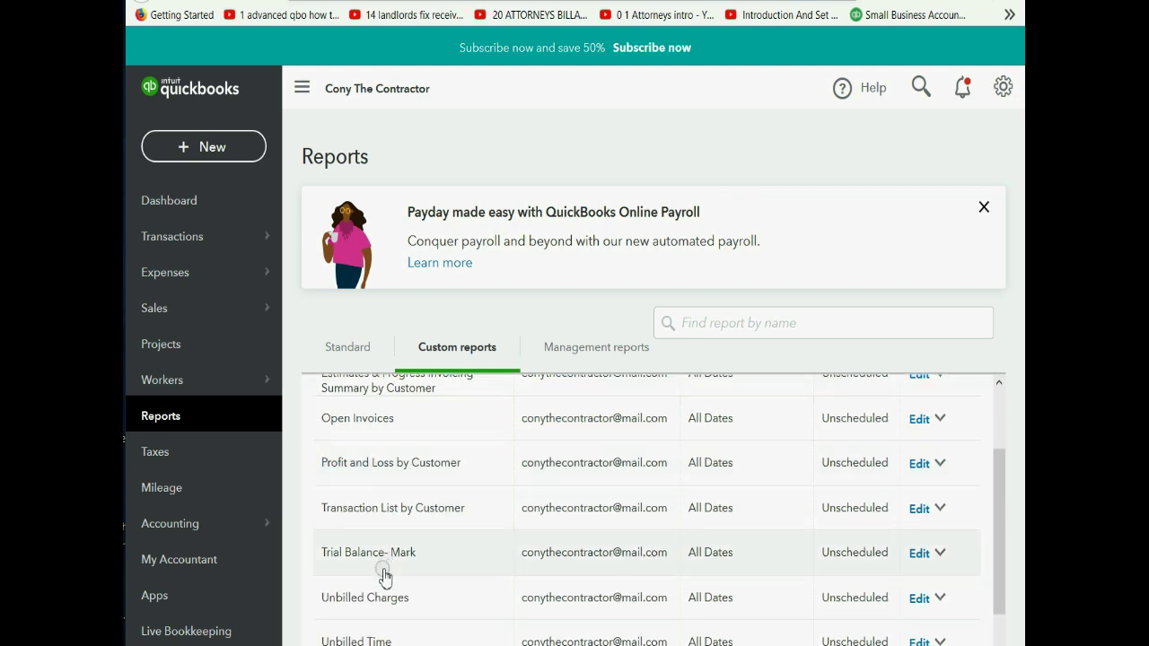
pyautogui.click(398, 511)
pyautogui.scroll(-2, 467, 473)
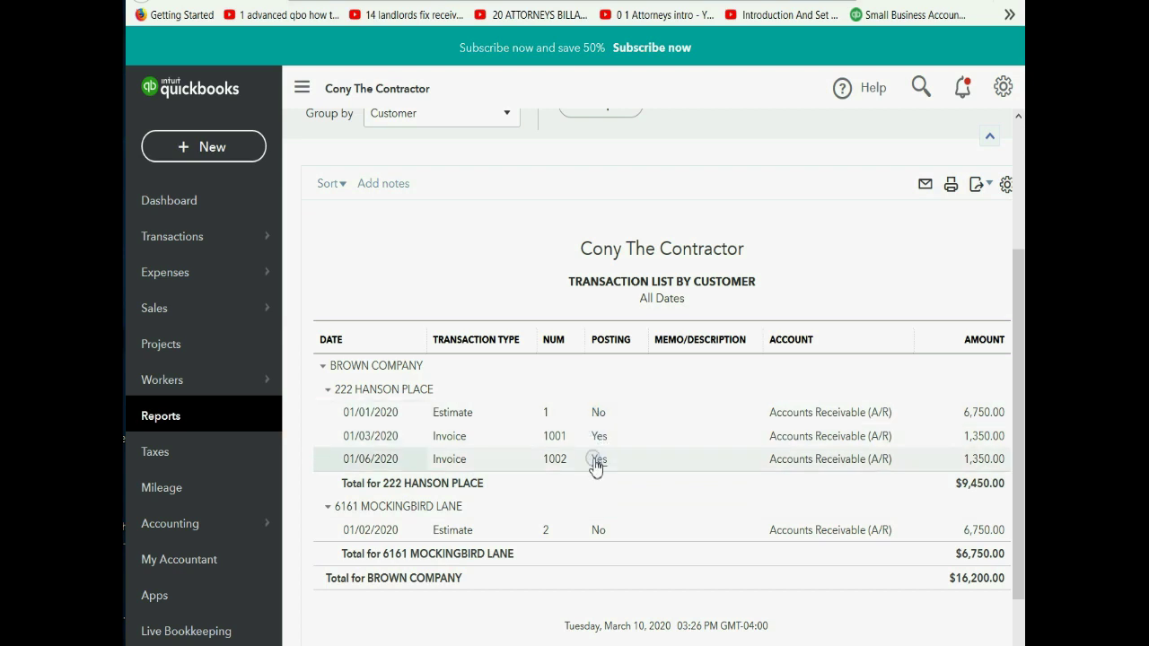
# - Open the custom Open Invoices report and check the open balances of the Hanson Place job's invoices
pyautogui.click(175, 424)
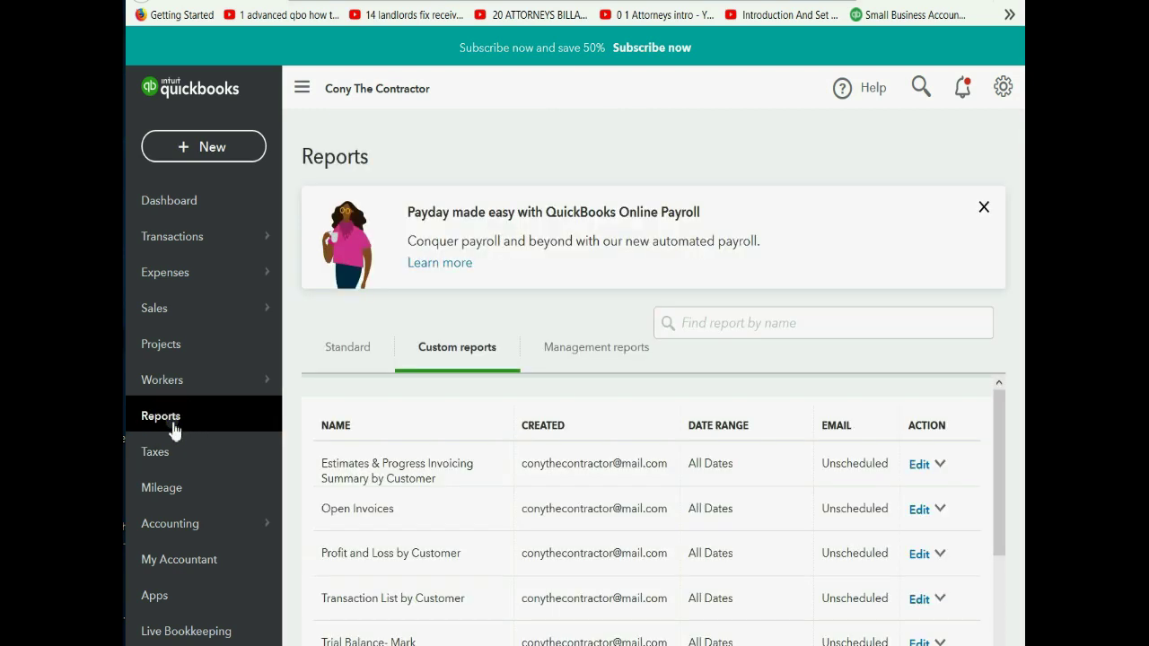
pyautogui.click(377, 510)
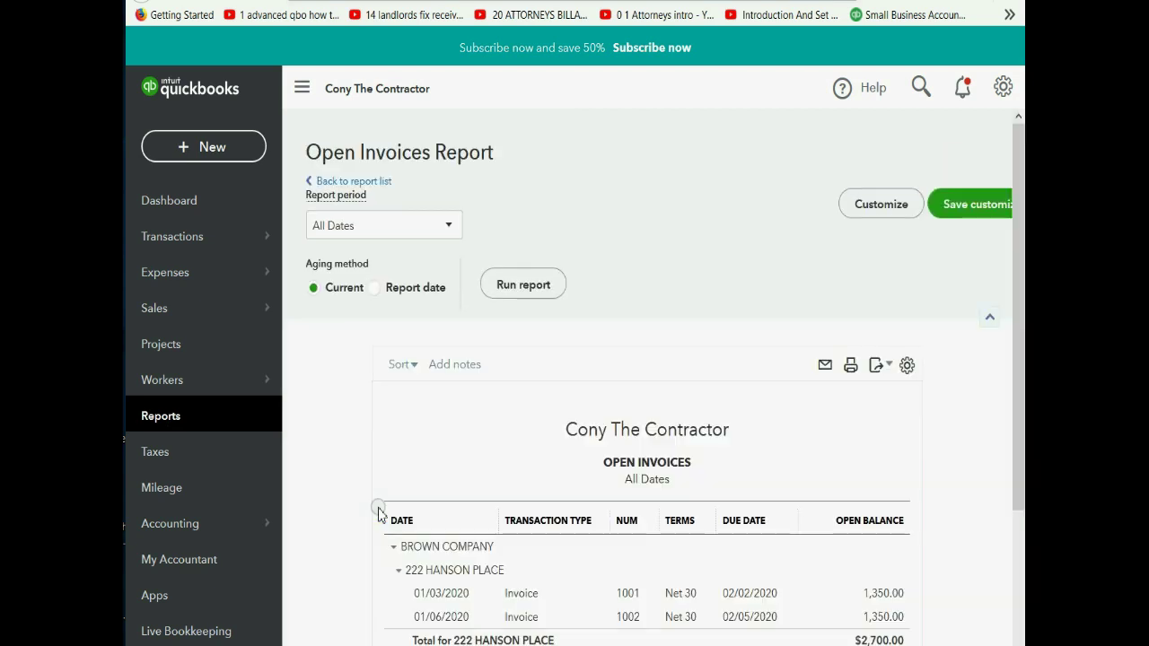
pyautogui.scroll(-2, 476, 529)
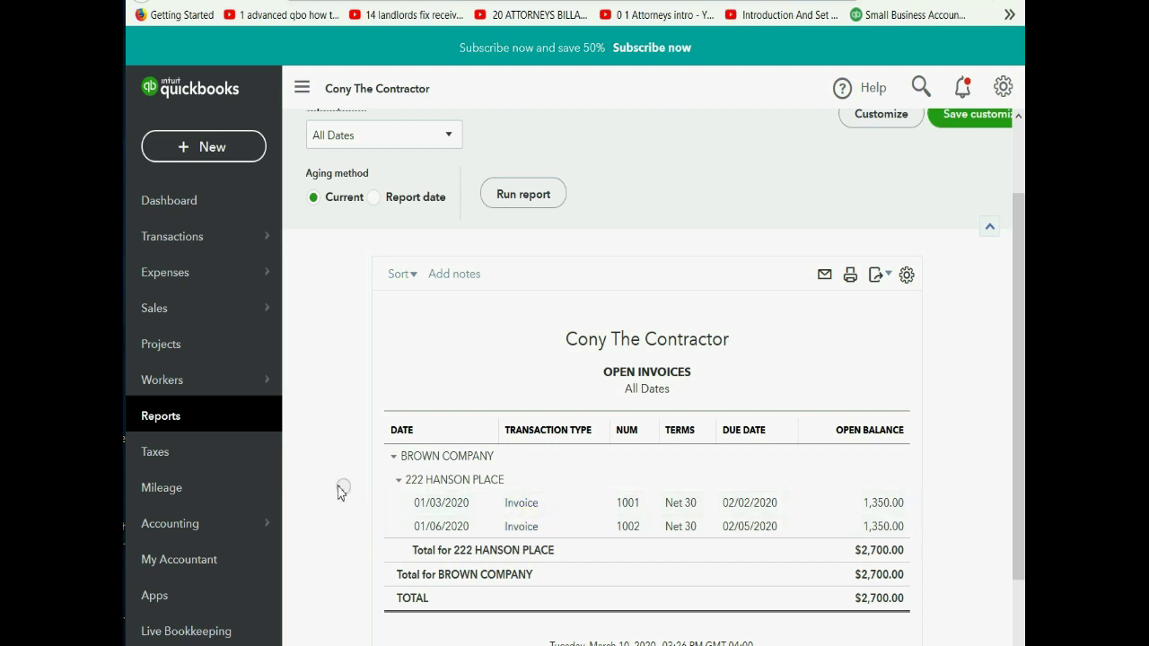
# - Open the custom Trial Balance report to check the accounts receivable and heating repair income balances
pyautogui.click(174, 416)
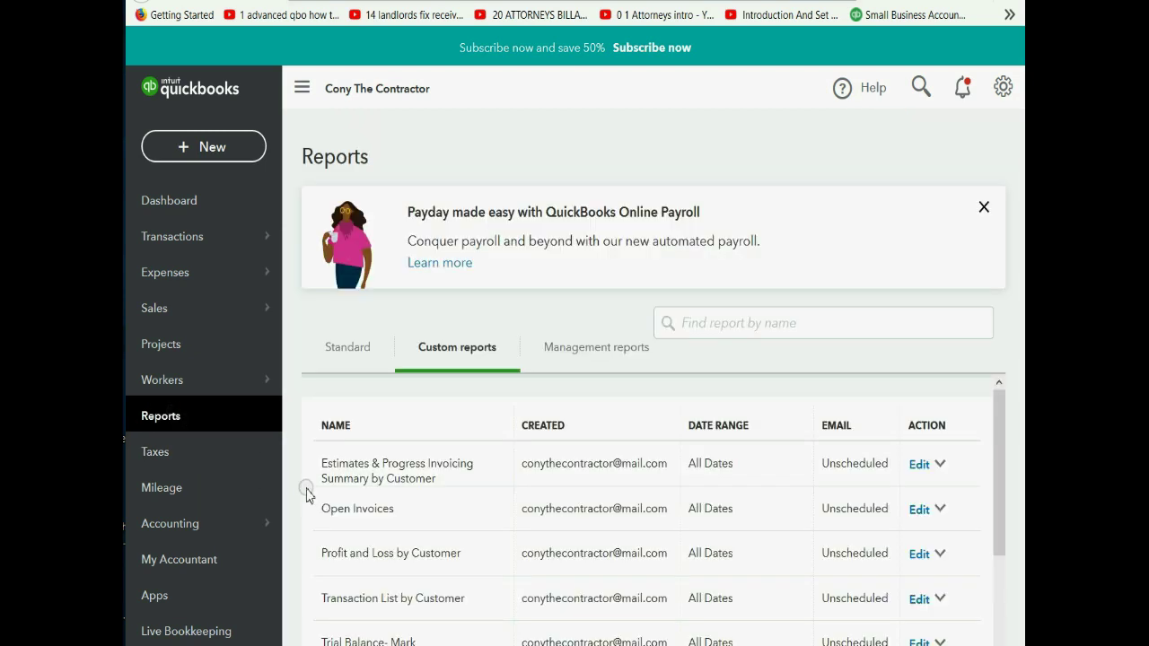
pyautogui.scroll(-2, 308, 493)
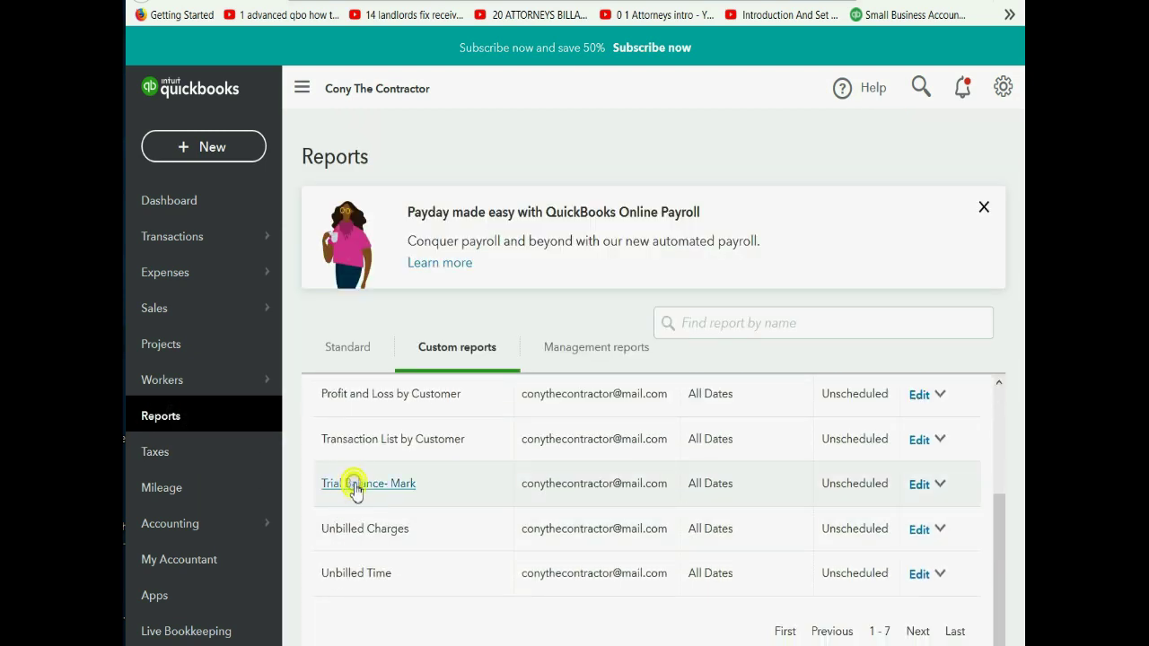
pyautogui.click(353, 485)
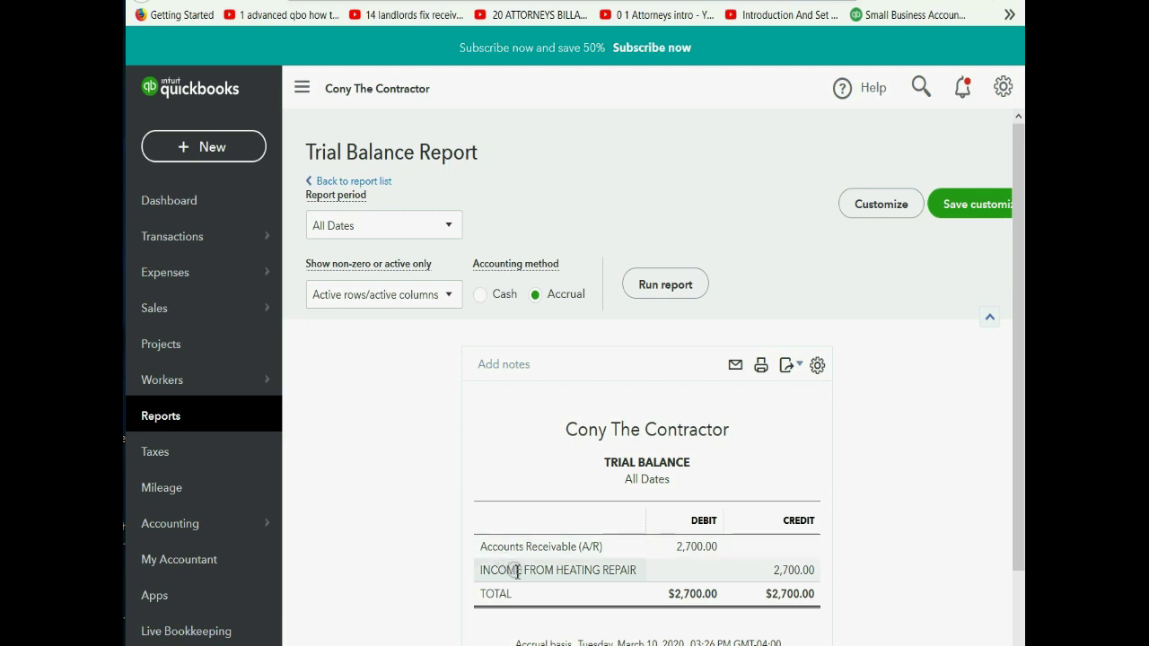